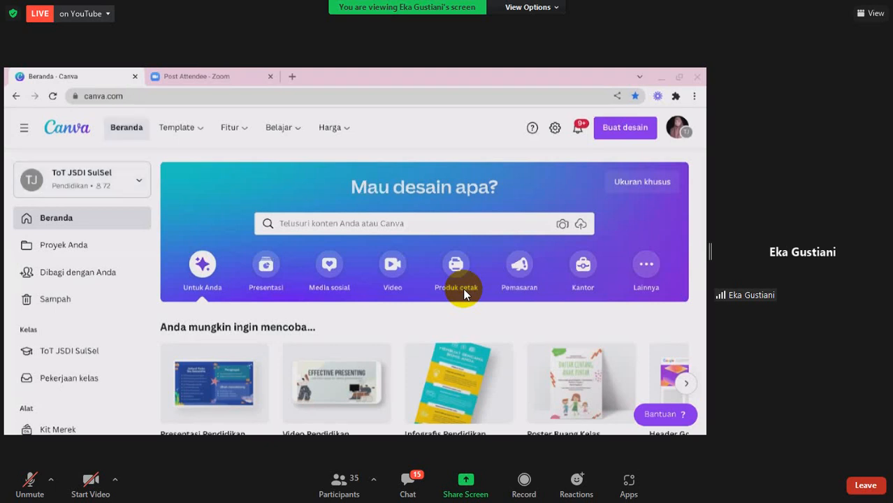
- Switch to the personal education team and create a new blank Video Pendidikan design at 1920 × 1080
left_click(117, 178)
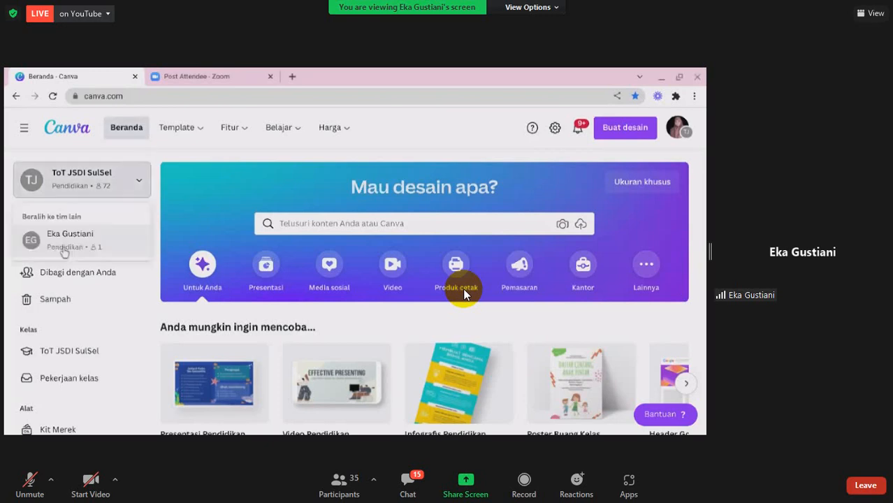
left_click(64, 250)
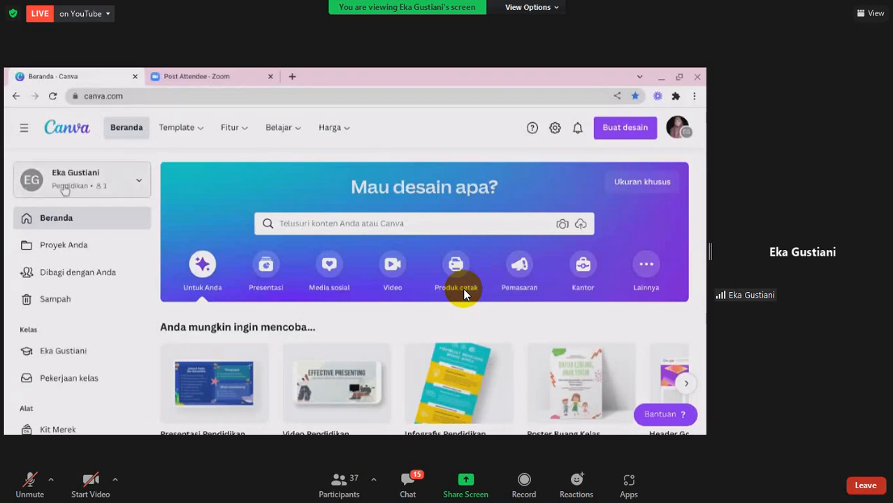
left_click(655, 130)
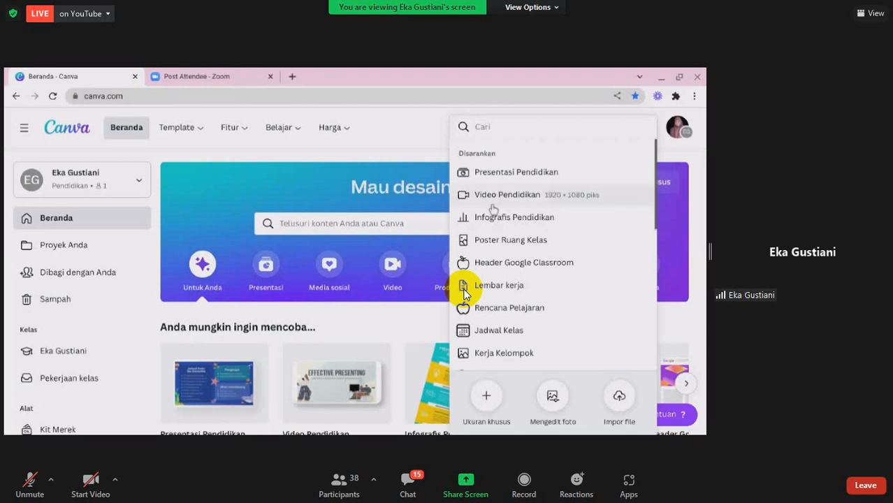
left_click(466, 294)
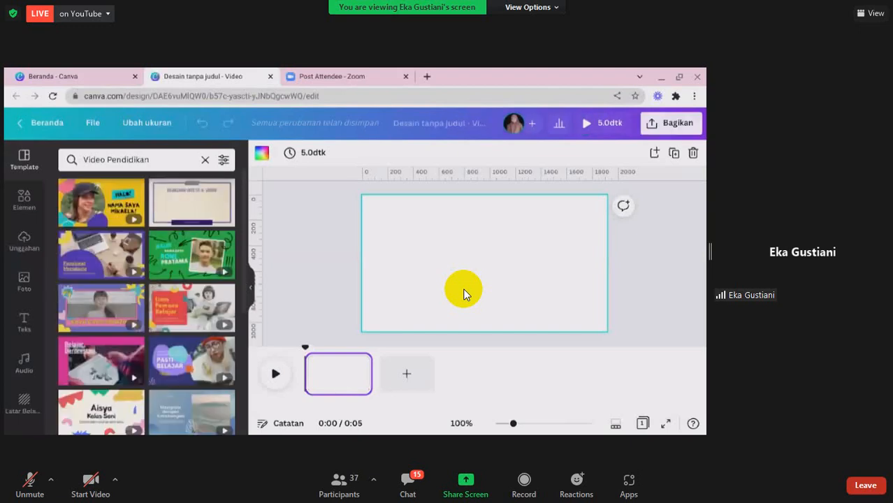
- Rename the design as "Lokarya 3 pandu digital"
left_click(434, 128)
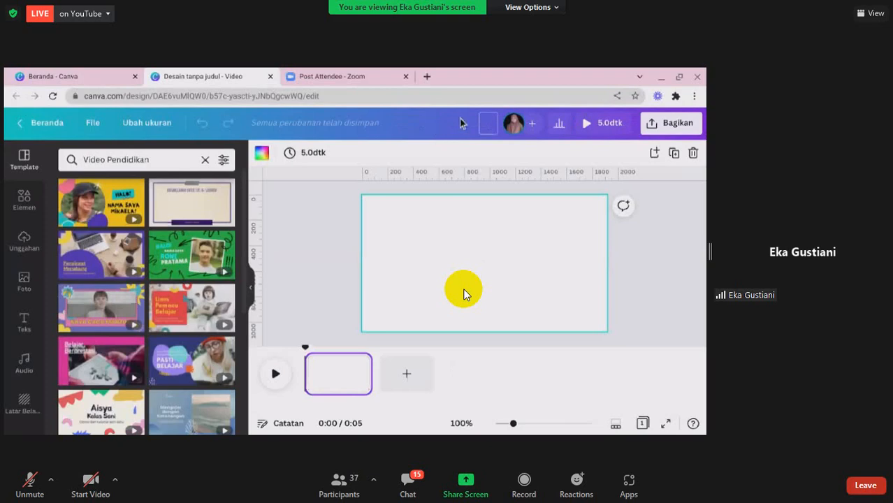
type("Lokarya 3 pandu")
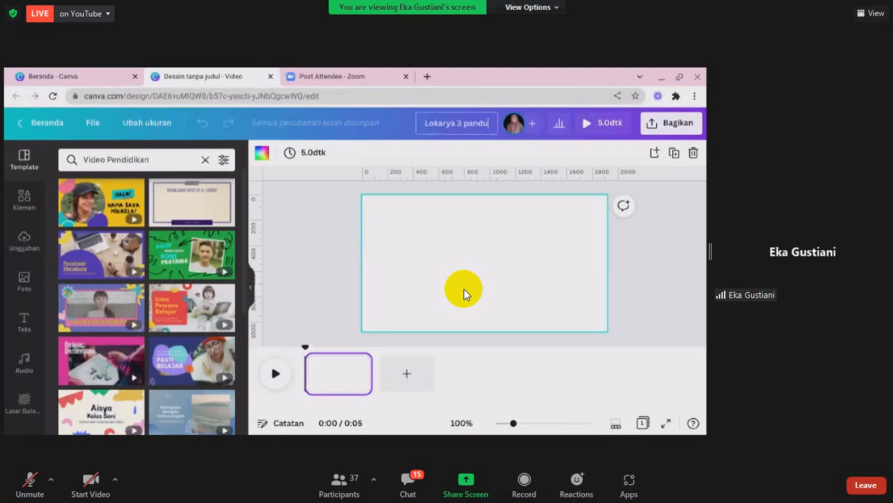
type(" di")
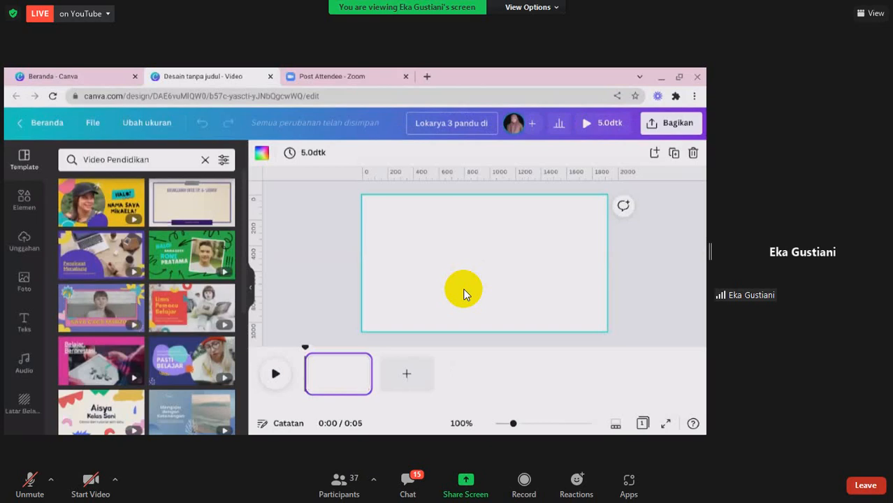
type("gita")
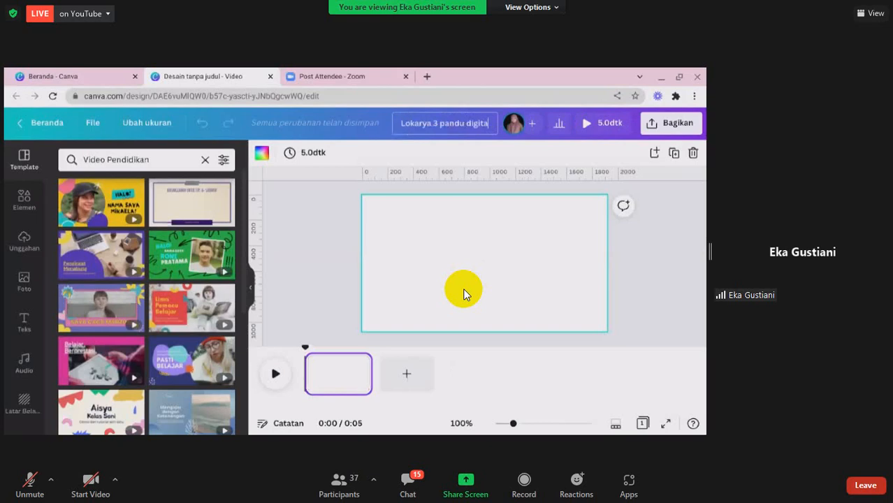
type("l")
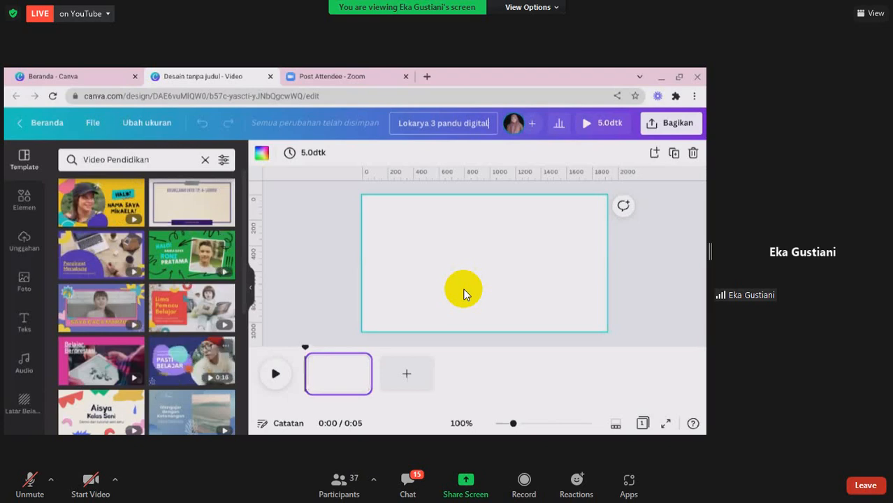
- Apply all 5 pages of the "Pasti Belajar" template, "Hijau Muda dan Lavender Abstrak Organik Pendidikan Intro YouTube", to the video
scroll(142, 394, "down", 2)
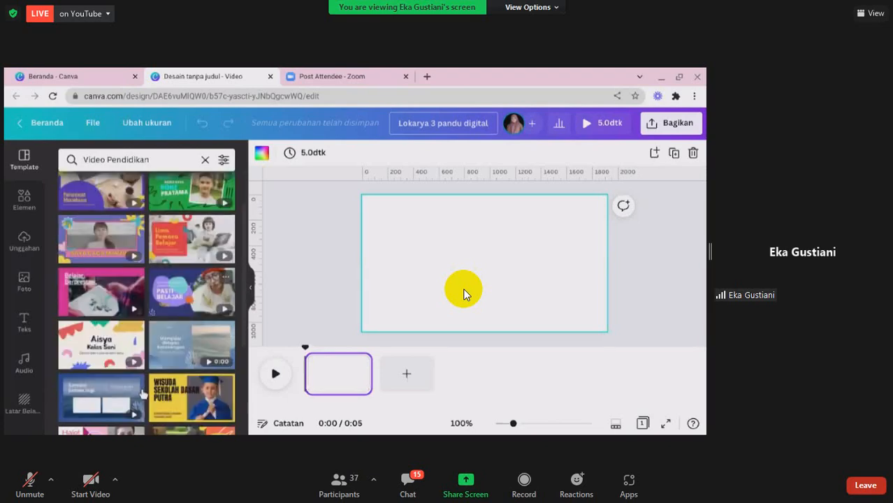
scroll(142, 393, "down", 5)
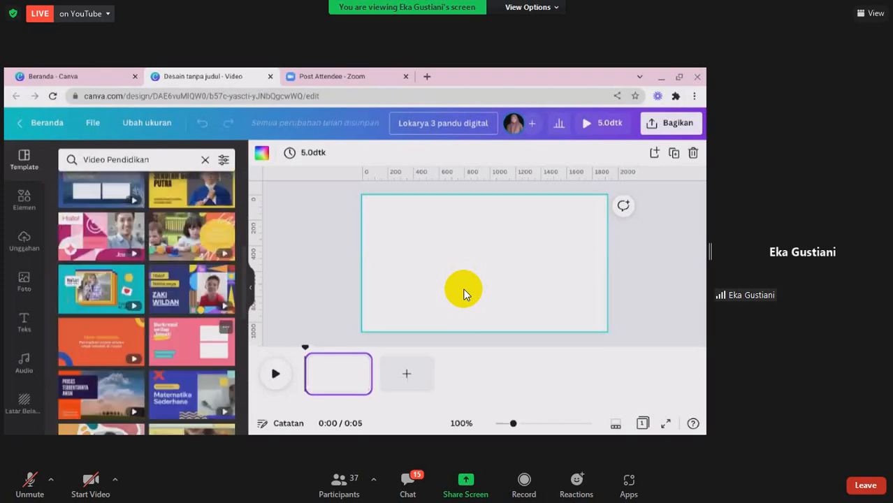
scroll(140, 383, "down", 2)
scroll(140, 383, "down", 1)
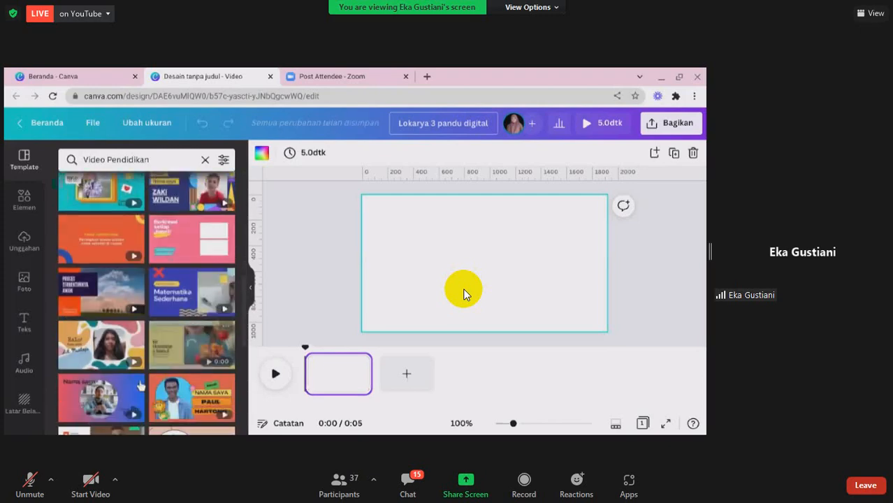
scroll(139, 383, "down", 2)
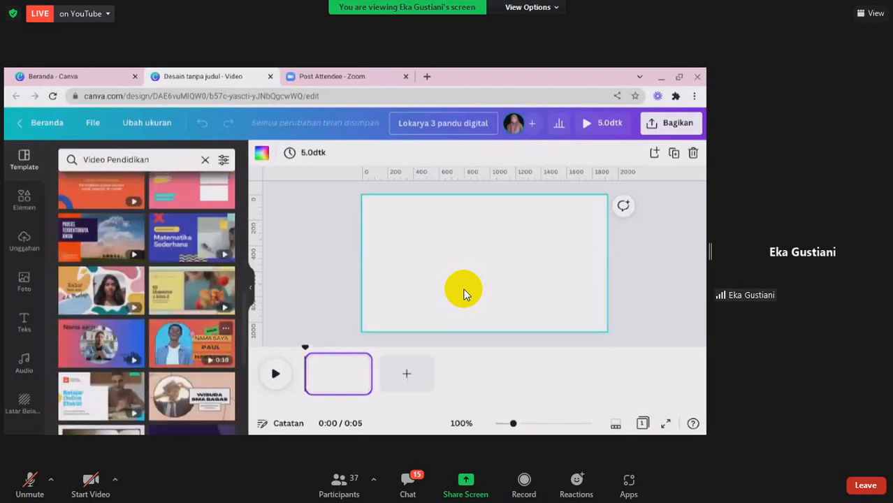
scroll(140, 383, "up", 1)
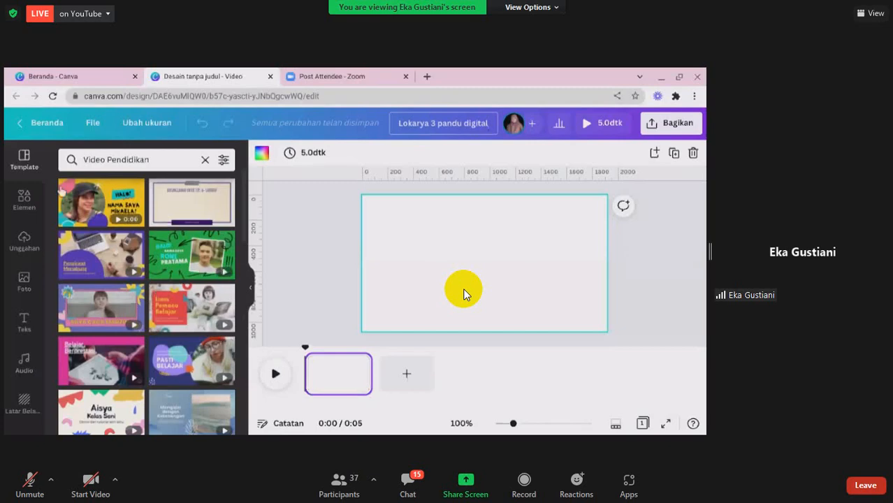
scroll(95, 399, "down", 1)
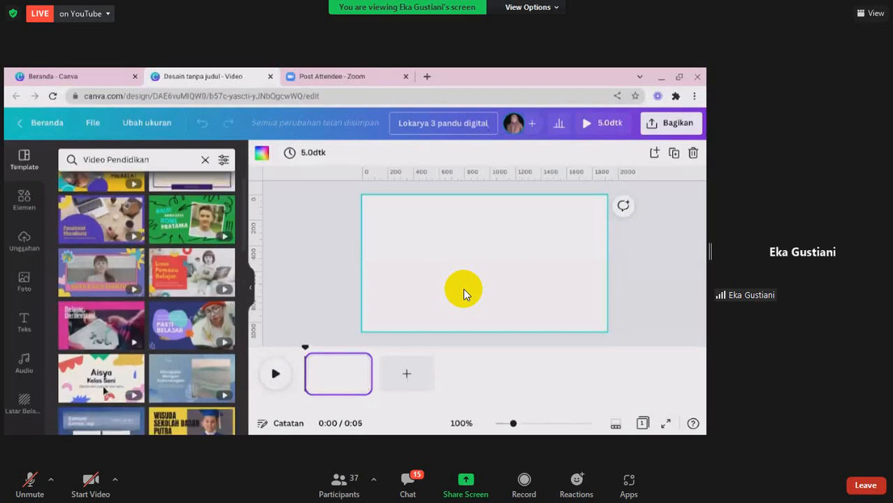
scroll(163, 348, "down", 1)
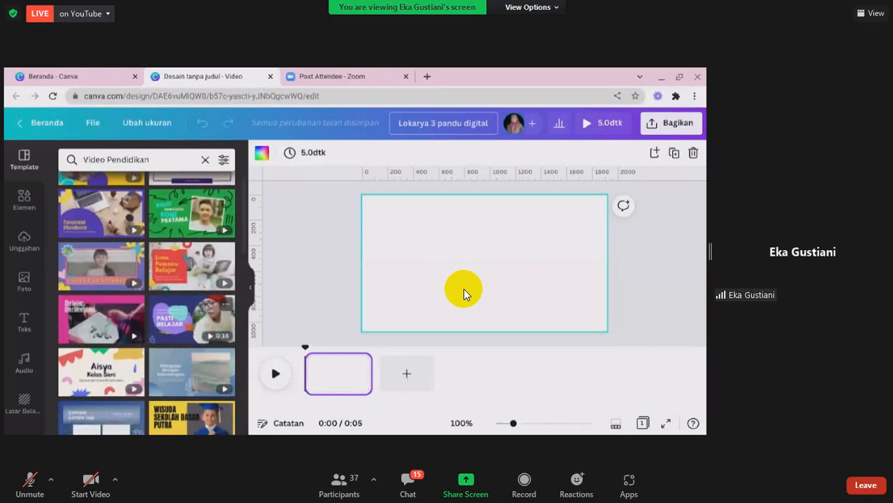
left_click(191, 318)
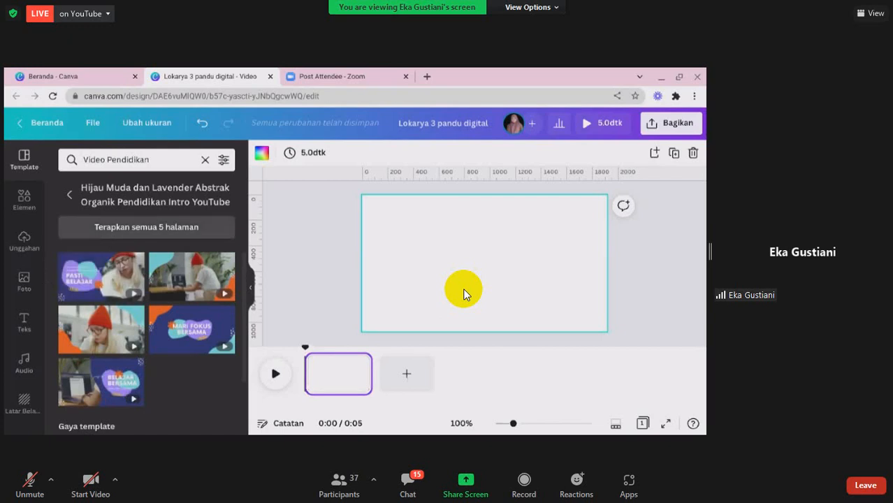
left_click(106, 237)
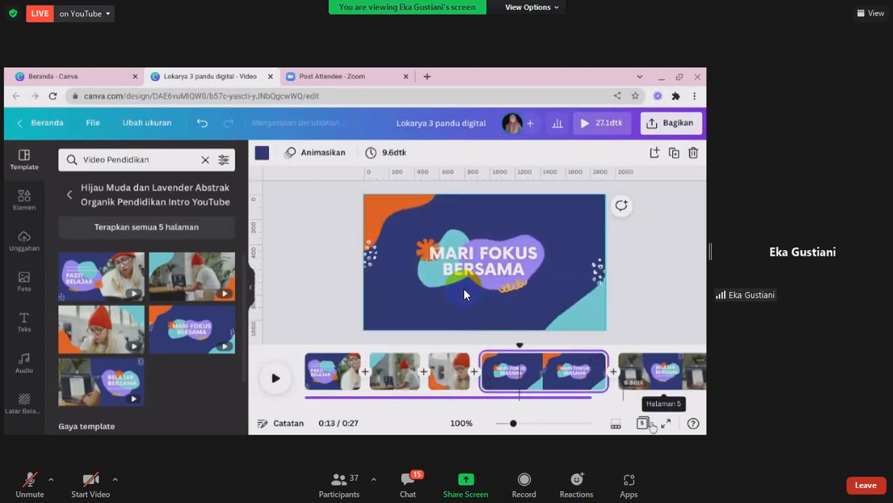
- Replace the small line above the first page's title with "KELAS 2"
left_click(656, 370)
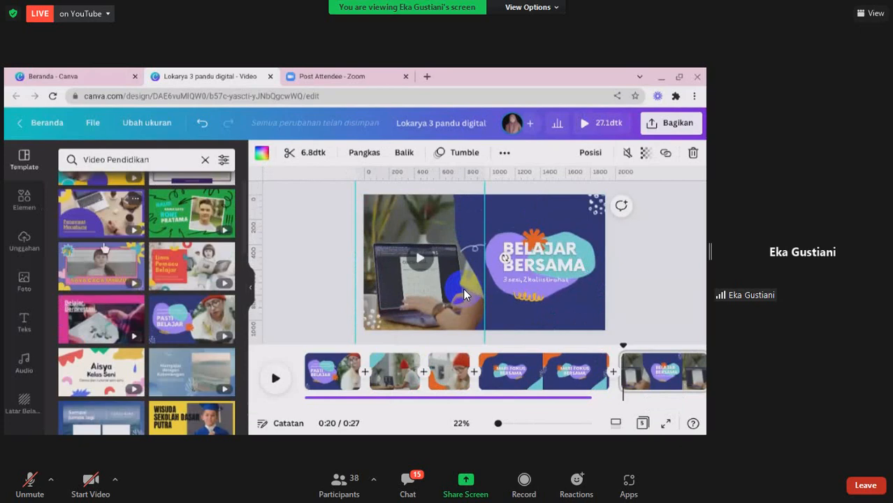
left_click(334, 420)
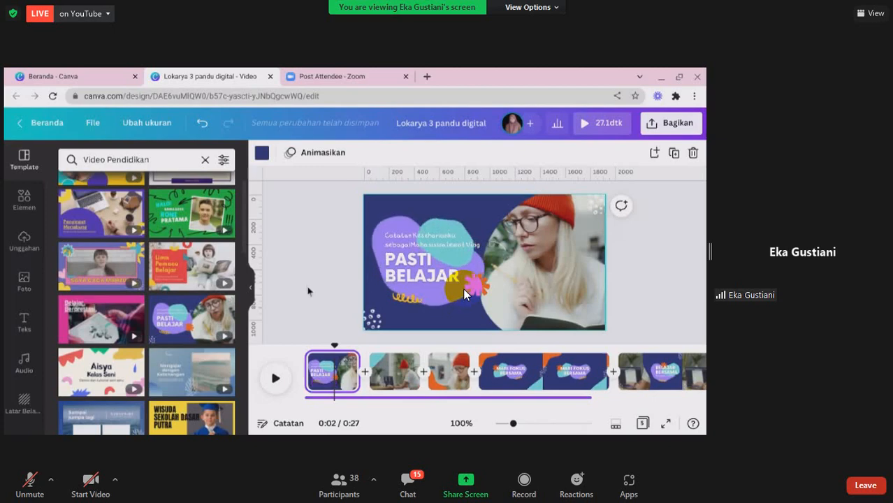
left_click(415, 249)
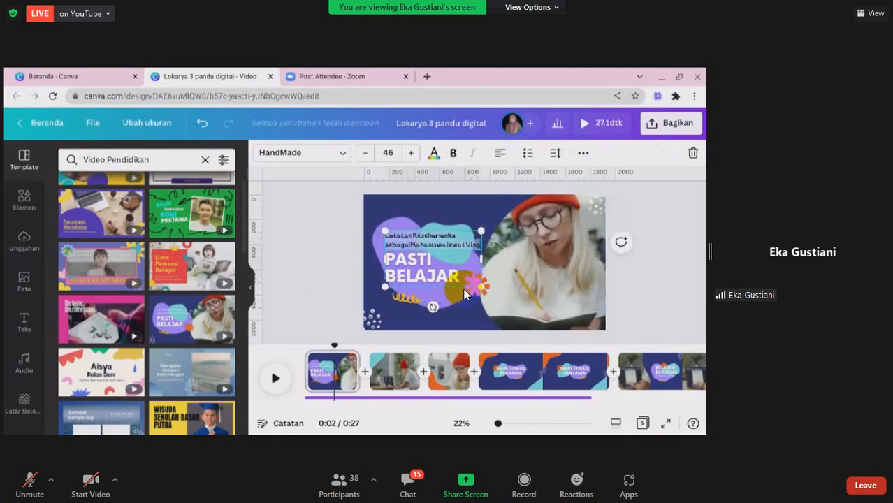
type("KELAS")
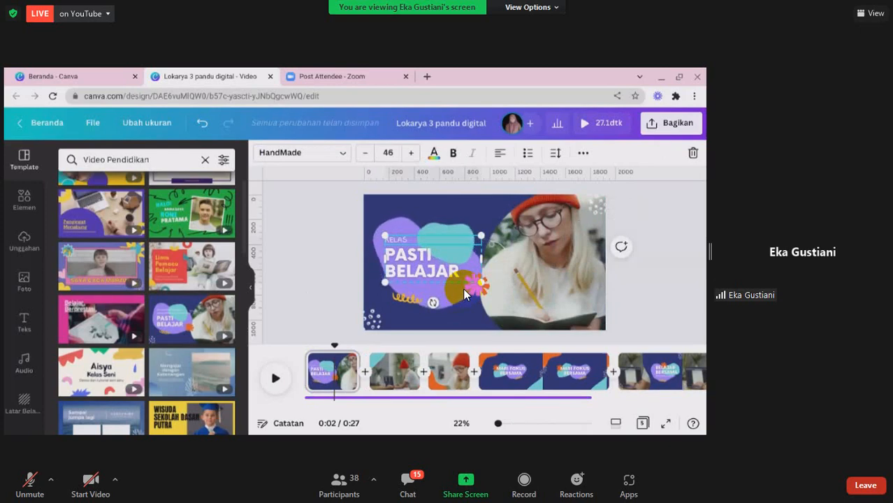
type(" 2")
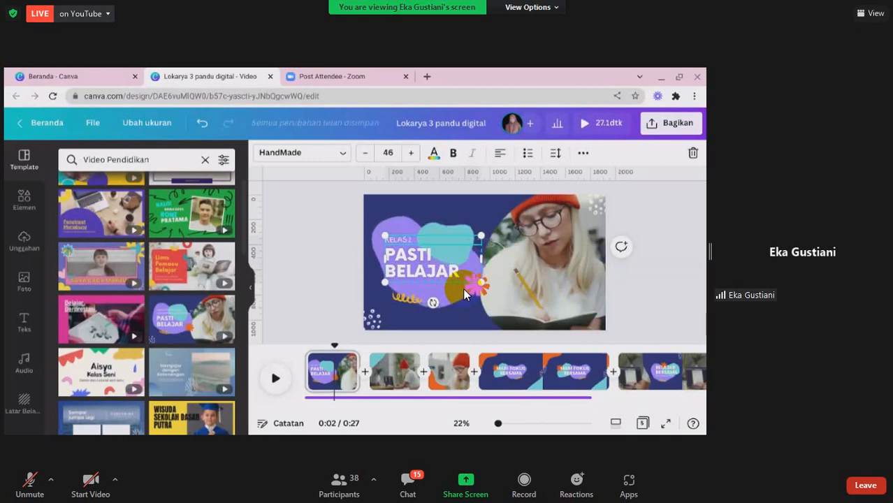
- Clear the small line of text above the first page's title
left_click(435, 288)
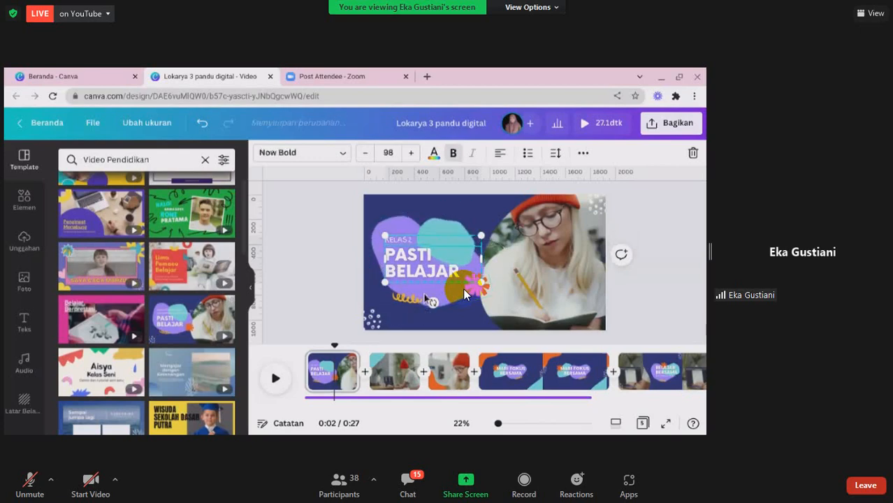
double_click(436, 289)
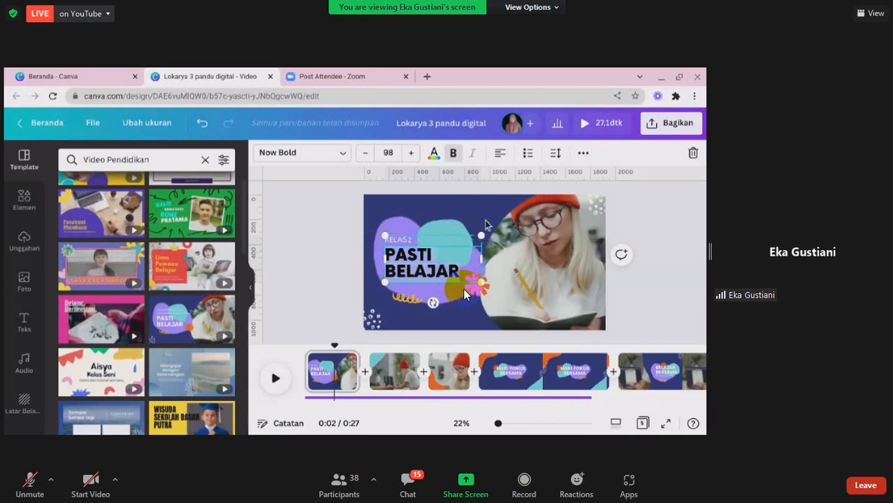
key("ctrl+z")
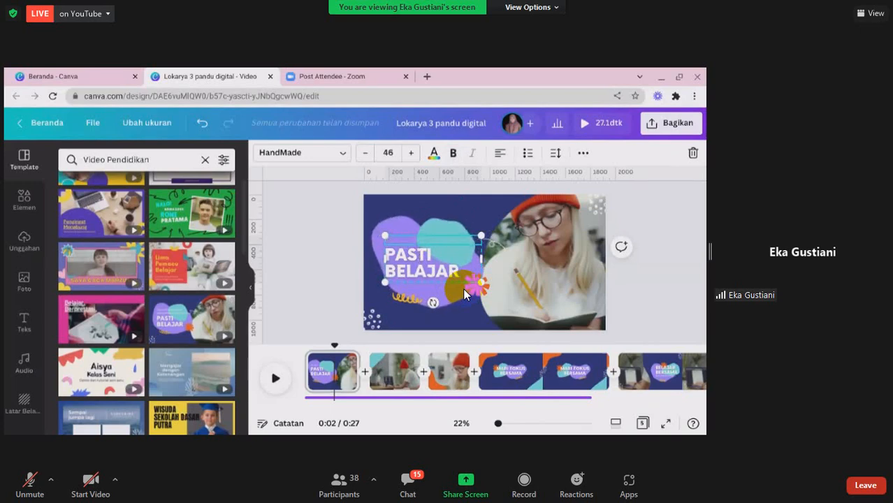
key("ctrl+z")
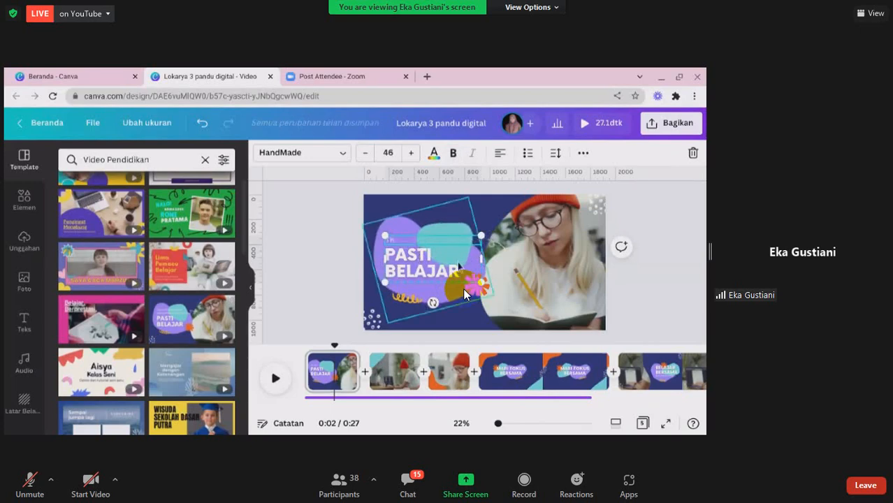
- Replace the first page's "PASTI BELAJAR" title with "MENGENAL HEWAN"
key("ctrl+z")
key("ctrl+z")
key("ctrl+z")
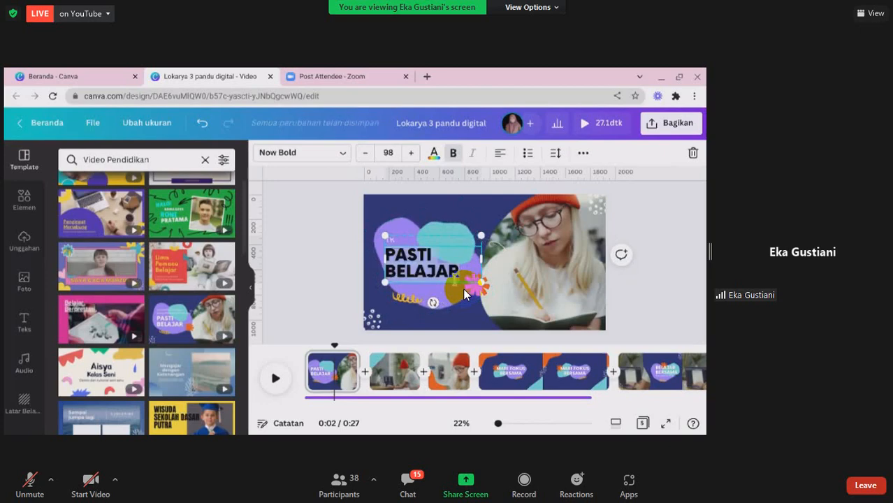
key("ctrl+z")
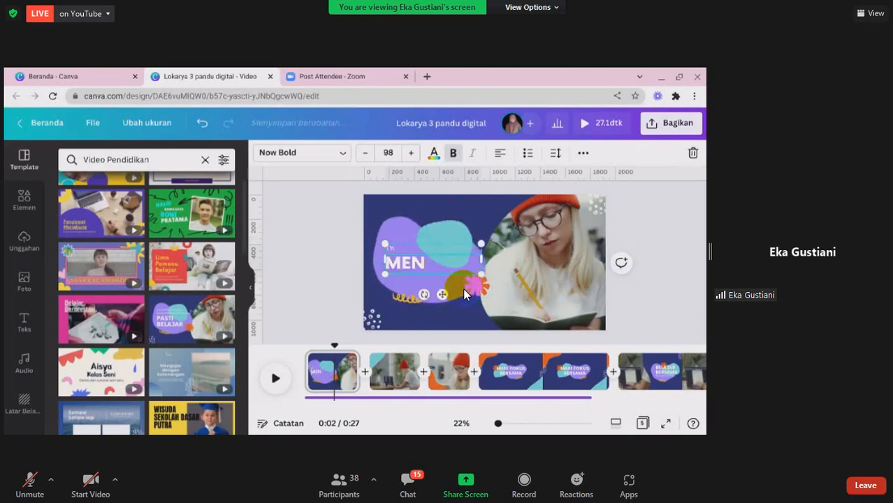
key("ctrl+z")
key("ctrl+z")
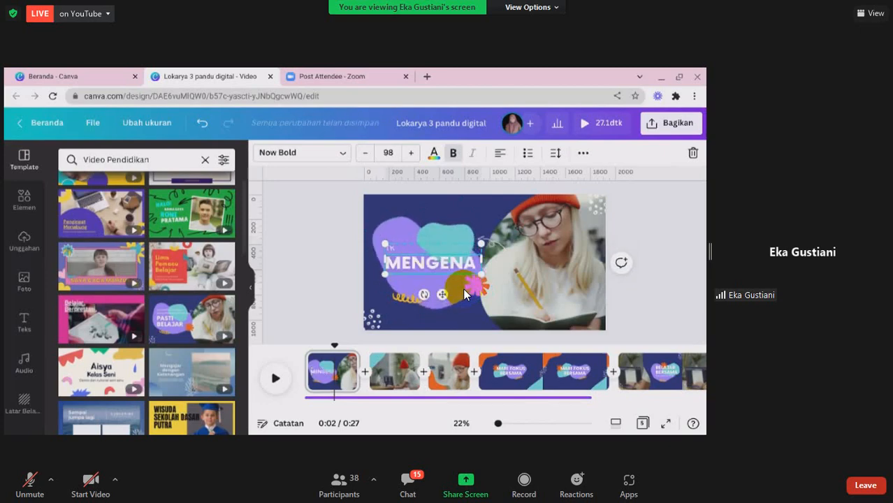
key("ctrl+z")
key("ctrl+z")
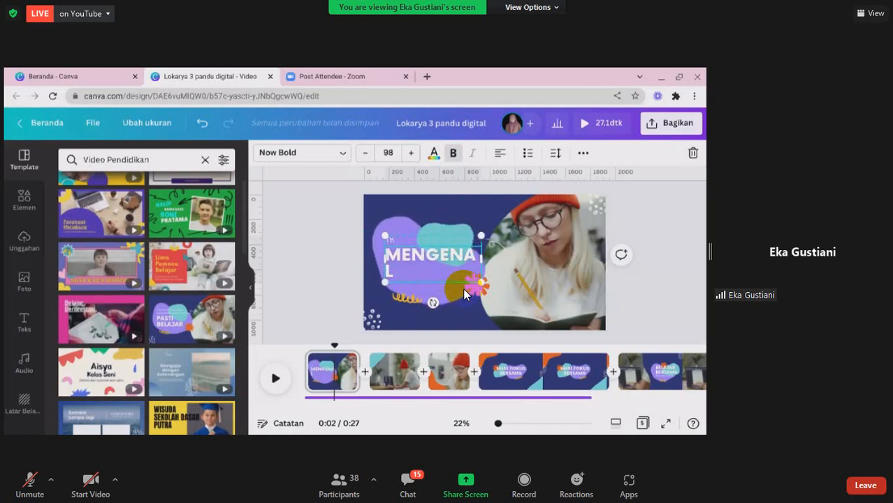
type("HEW")
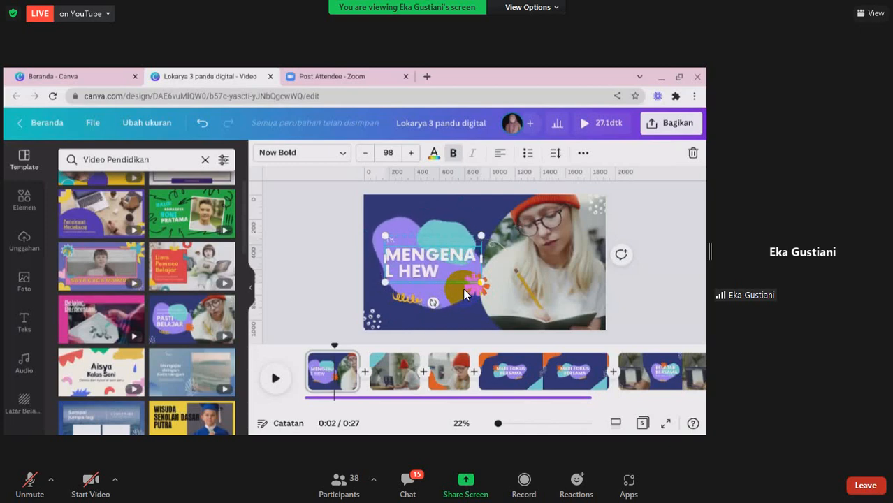
type("AN")
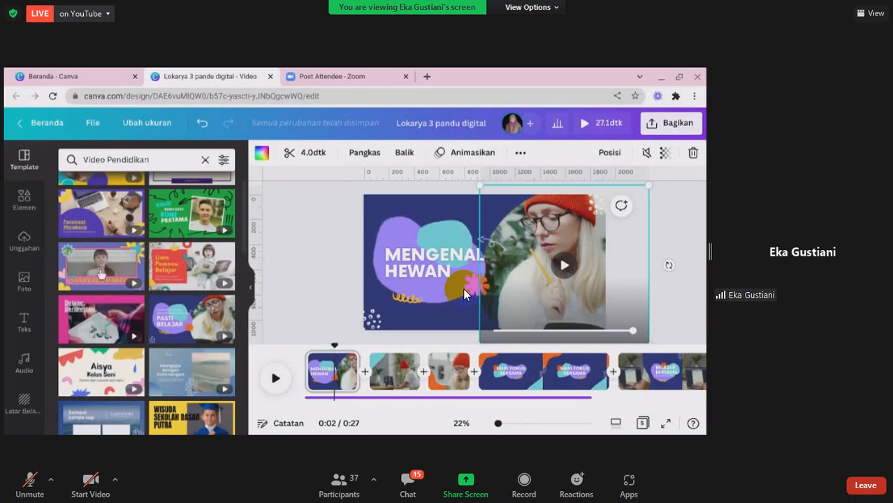
- Record the presenter with the webcam over the first page and save the recording into the video
left_click(7, 262)
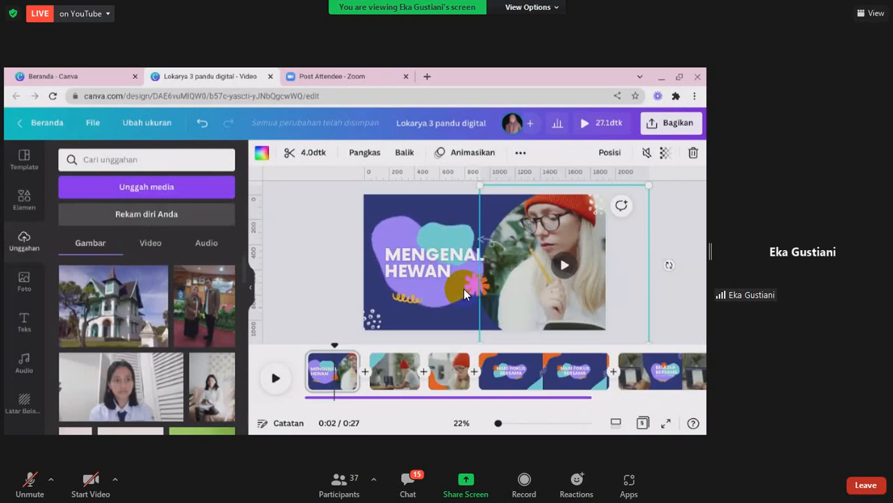
left_click(148, 224)
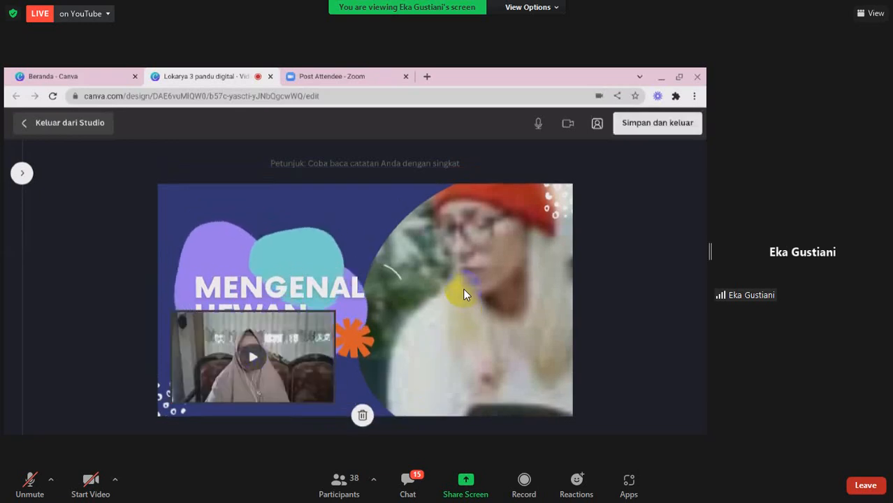
left_click(665, 126)
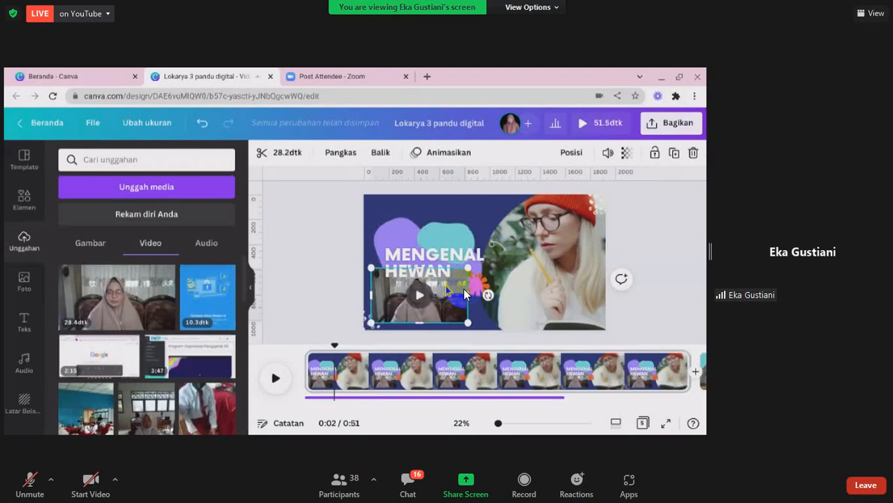
- Delete the stock footage of the woman in the red hat from the first page's round frame and fill the frame with the webcam recording
left_click(569, 276)
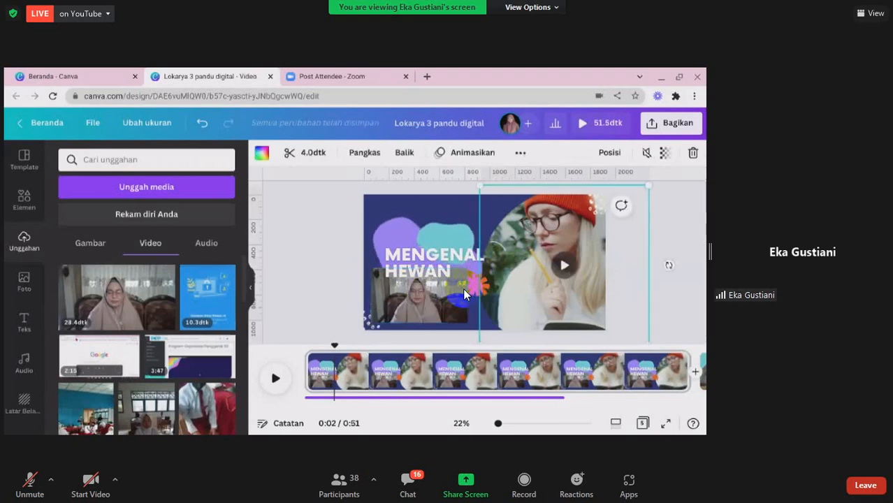
key("Delete")
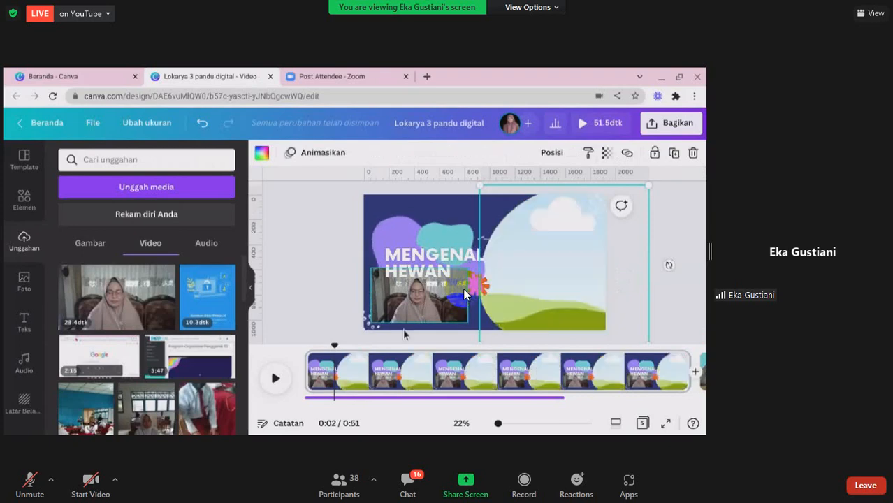
left_click_drag(409, 314, 552, 294)
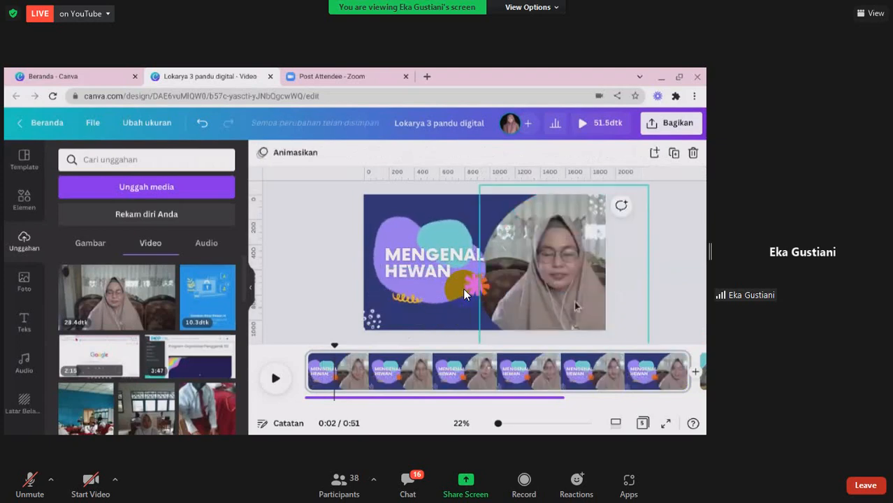
left_click(573, 297)
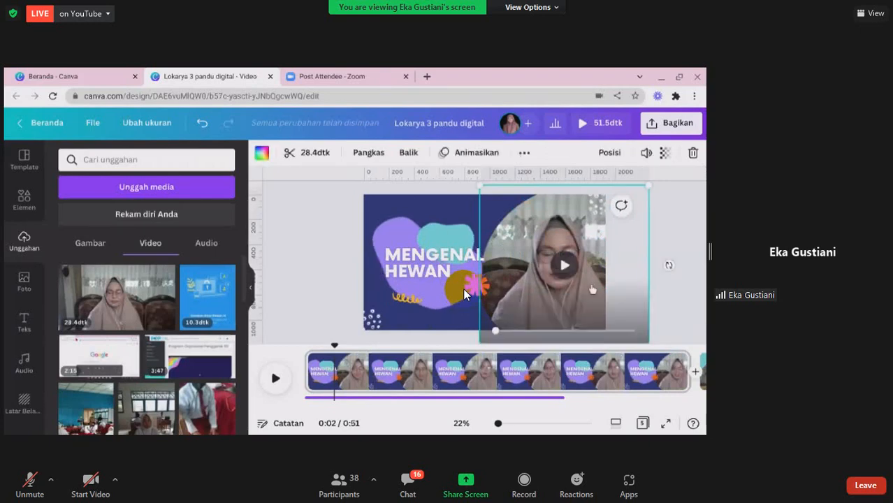
left_click(592, 290)
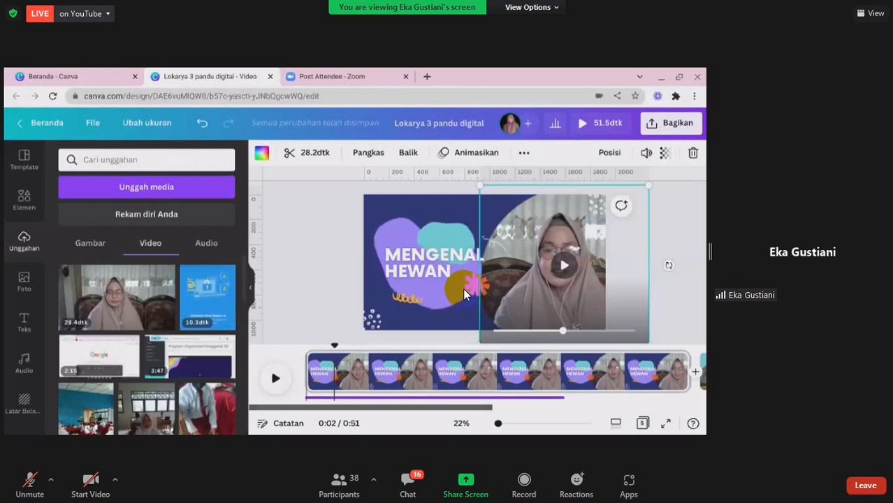
- Show the audio track under the timeline and examine the end of the first page's clip
left_click(466, 293)
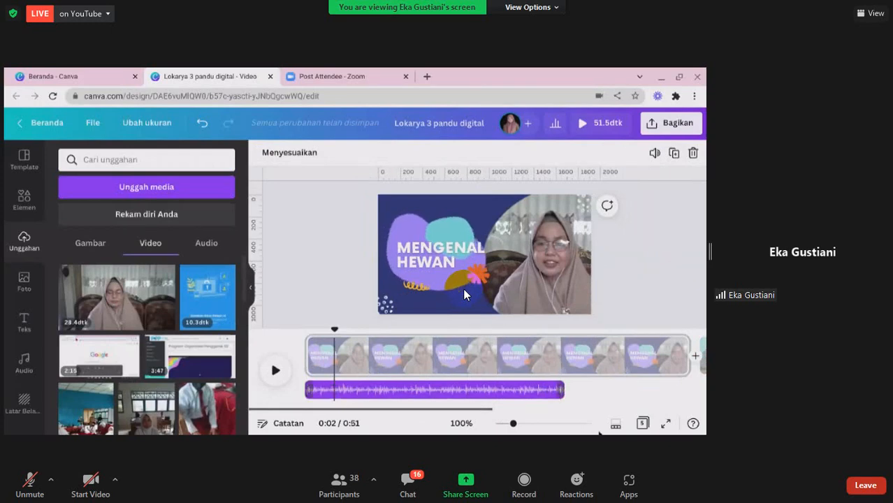
left_click_drag(599, 434, 588, 431)
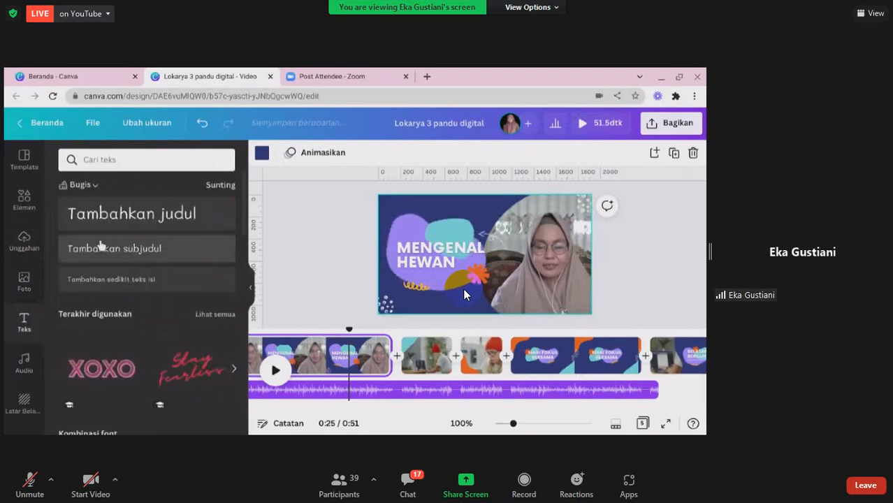
- Add a heading text box to the first page and place it above the "MENGENAL HEWAN" title
scroll(101, 404, "down", 1)
scroll(101, 403, "down", 1)
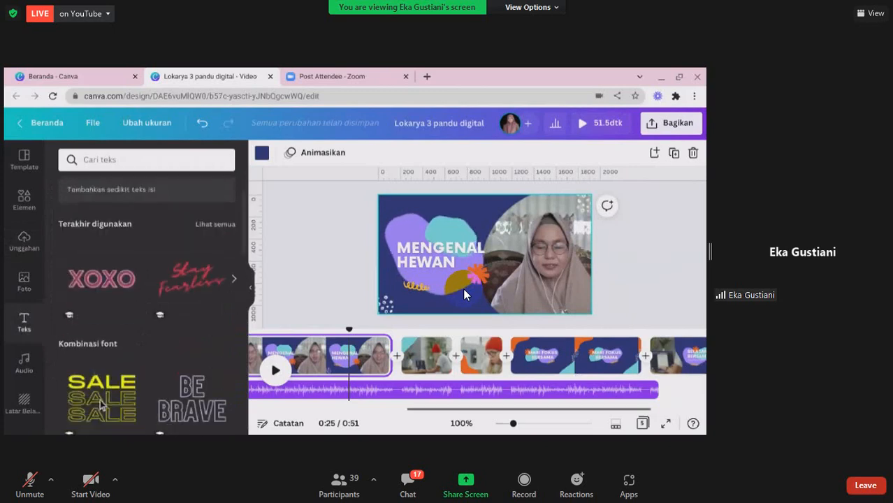
scroll(101, 404, "down", 1)
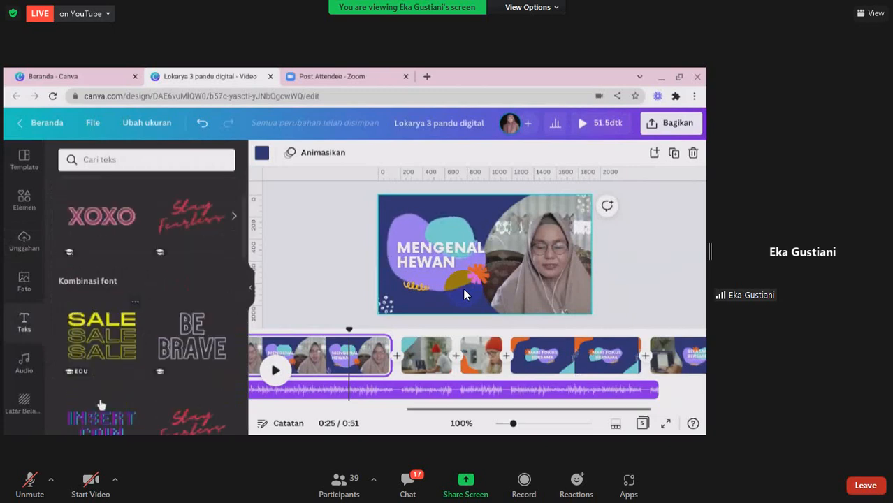
scroll(101, 404, "down", 4)
scroll(101, 404, "up", 6)
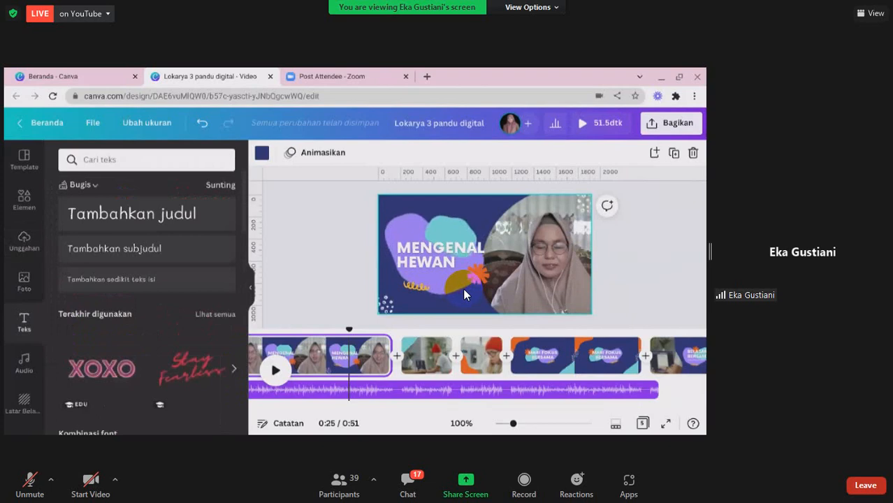
left_click(105, 231)
scroll(465, 293, "up", 1)
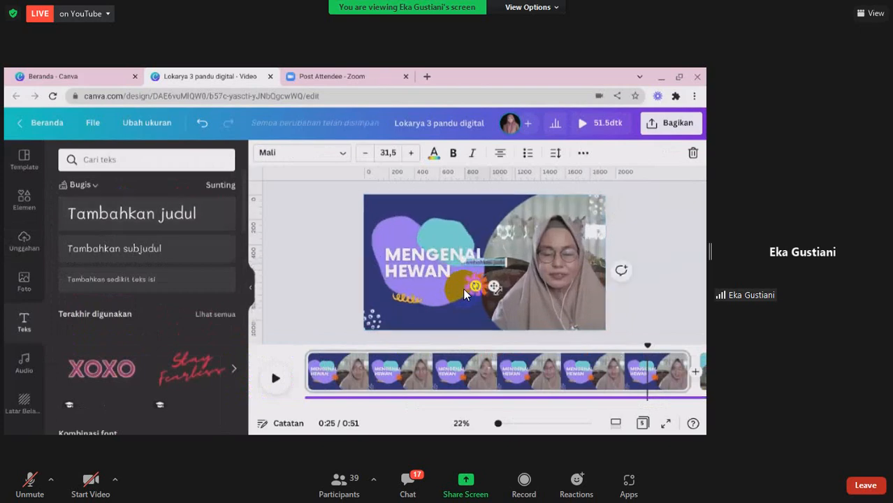
left_click_drag(493, 285, 433, 241)
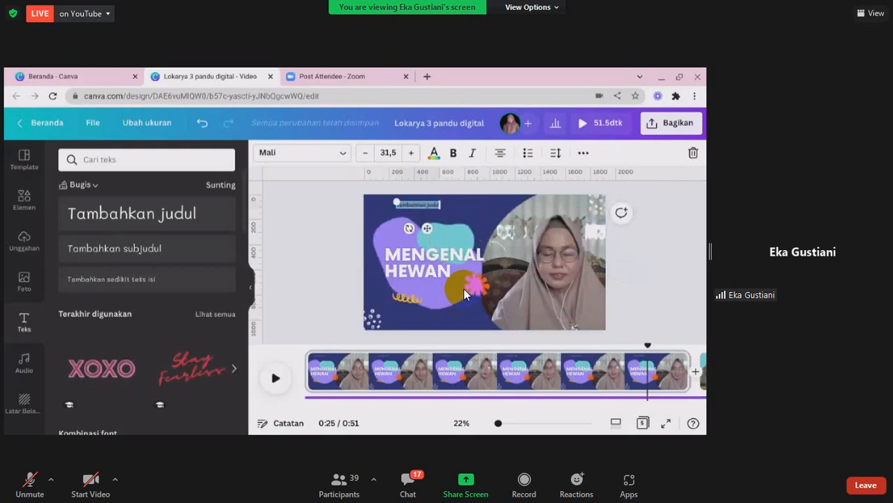
- Replace the new heading's placeholder text with the presenter's full name
key("BackSpace")
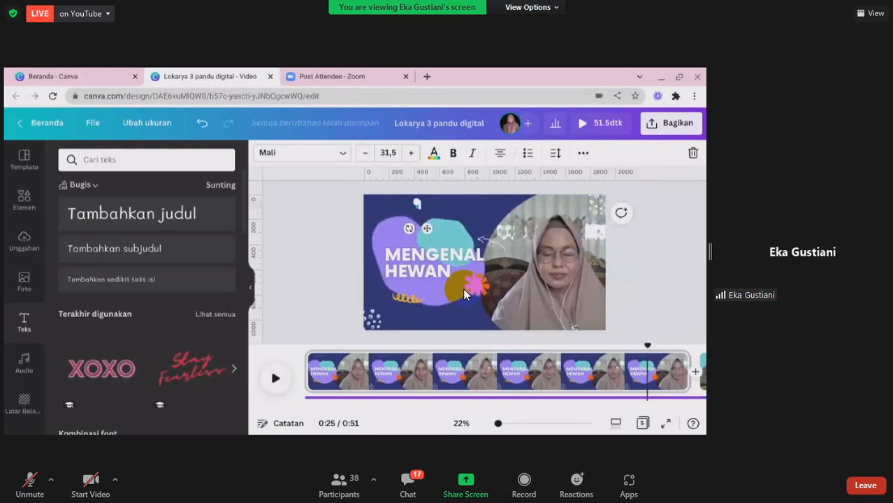
type("EKA G")
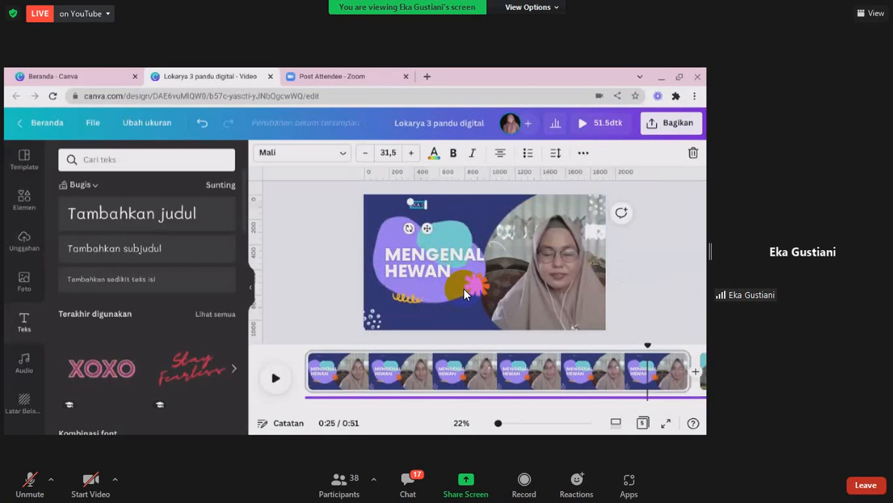
type("USTIANI")
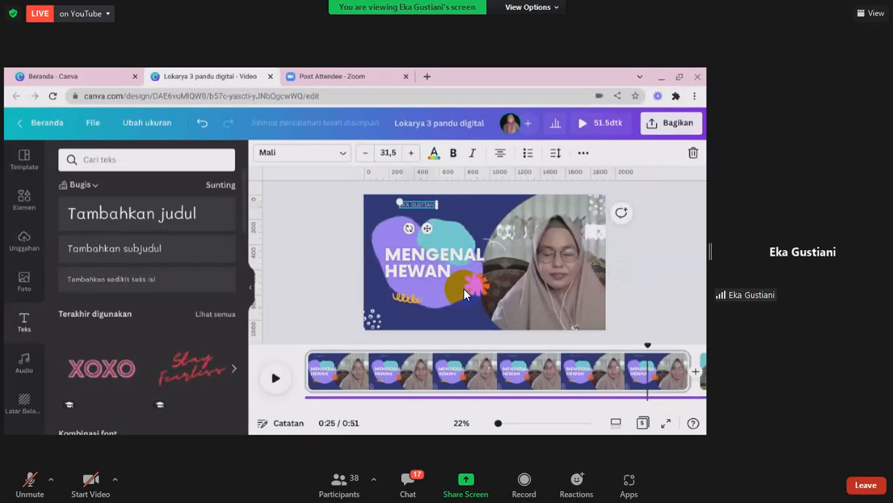
- Set the presenter's name to the Now Bold font and make it bold
key("ctrl+a")
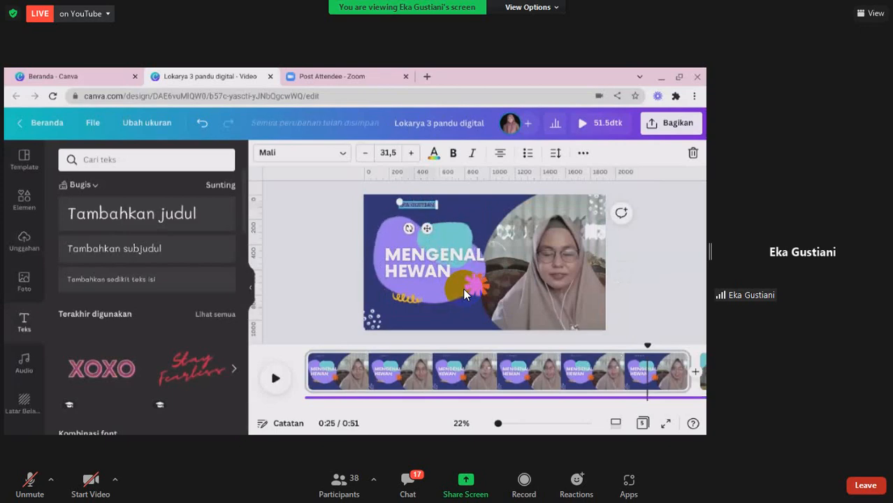
left_click(343, 155)
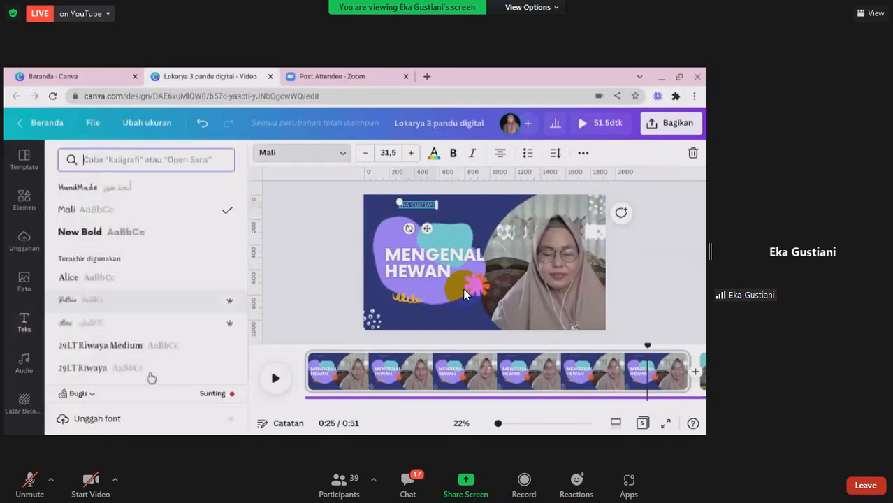
scroll(87, 357, "down", 1)
left_click(72, 213)
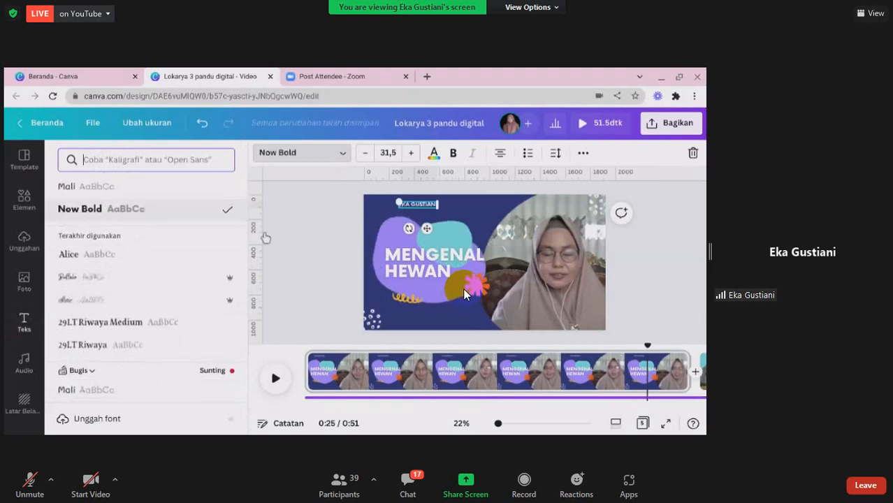
left_click(470, 158)
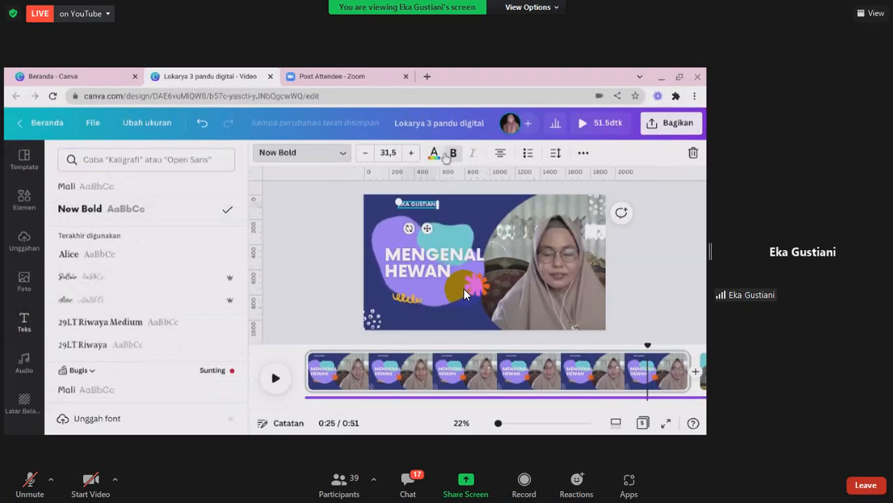
- Try black as the text colour of the presenter's name and set it back to white, #ffffff
left_click(445, 154)
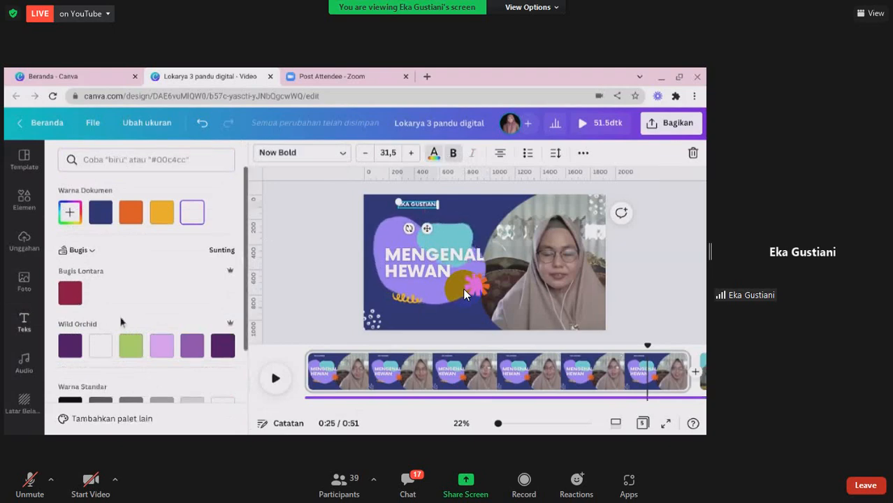
scroll(113, 340, "down", 3)
scroll(109, 342, "down", 1)
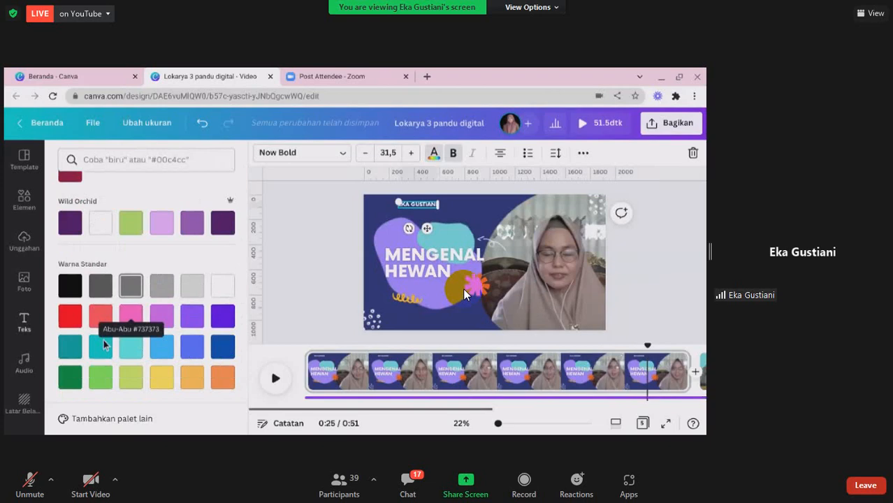
left_click(69, 285)
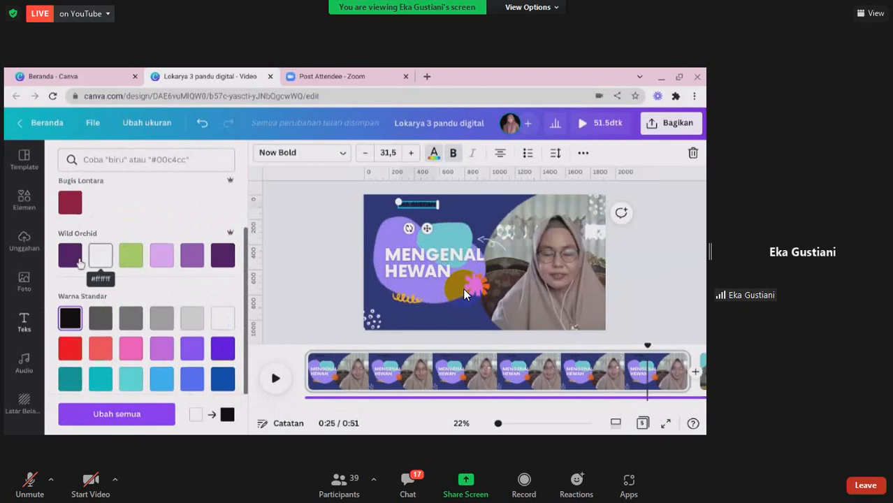
left_click(89, 256)
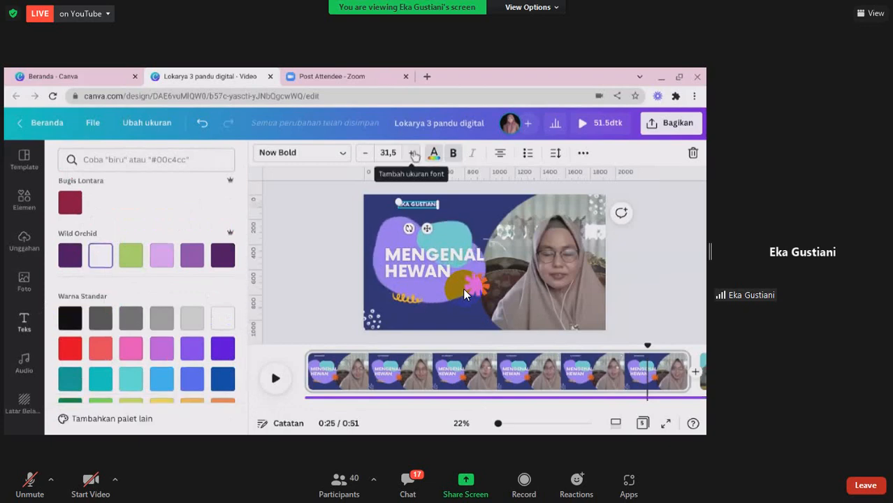
- Set the font size of the presenter's name to 48
left_click(414, 153)
left_click(414, 153)
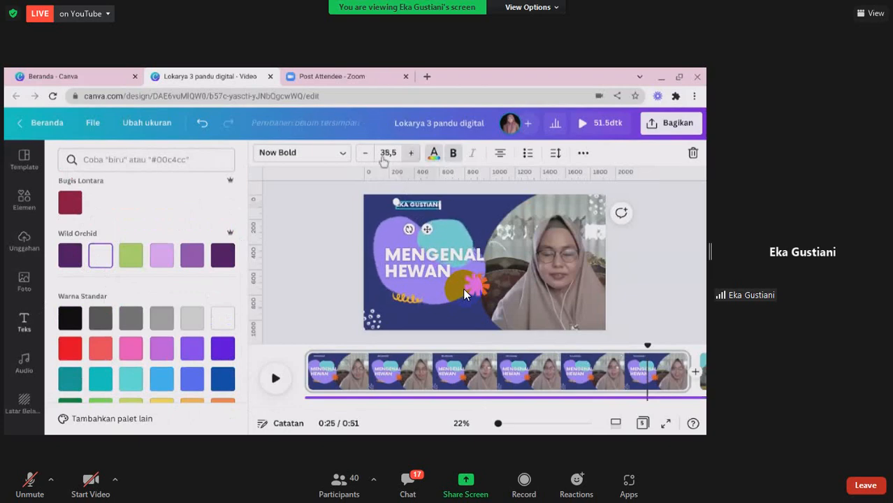
left_click(387, 152)
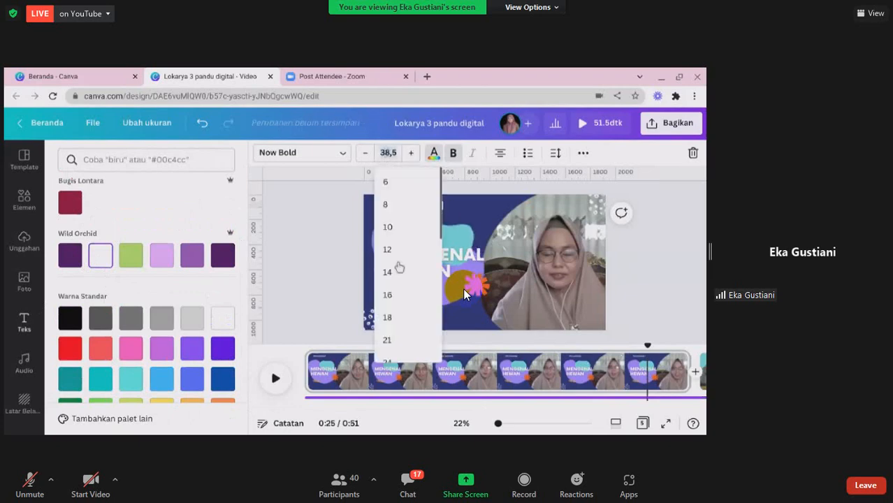
scroll(397, 274, "down", 3)
scroll(395, 280, "down", 1)
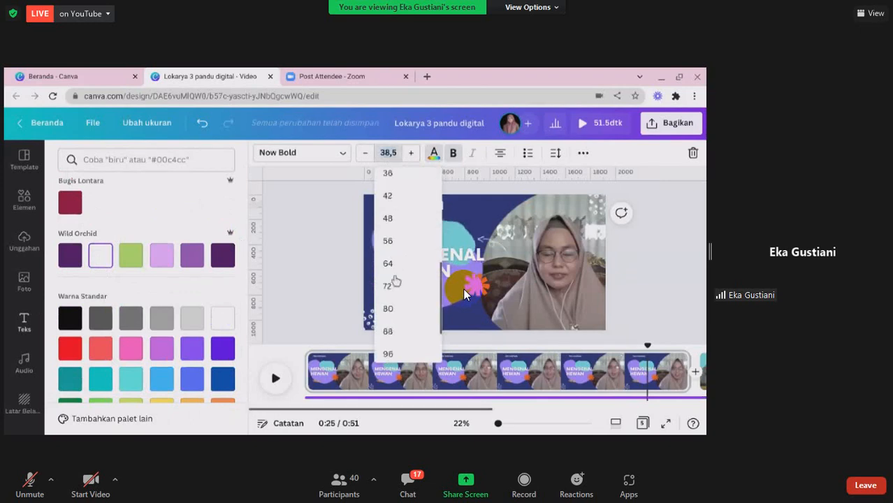
scroll(396, 274, "up", 1)
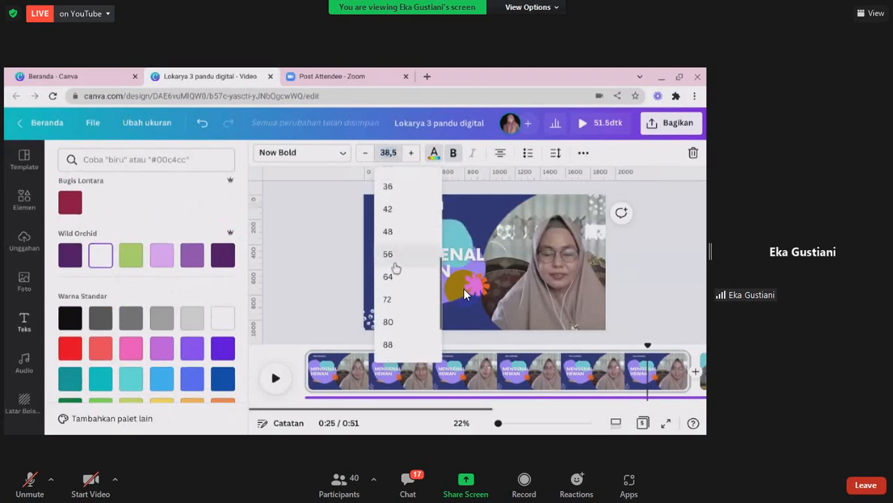
left_click(395, 232)
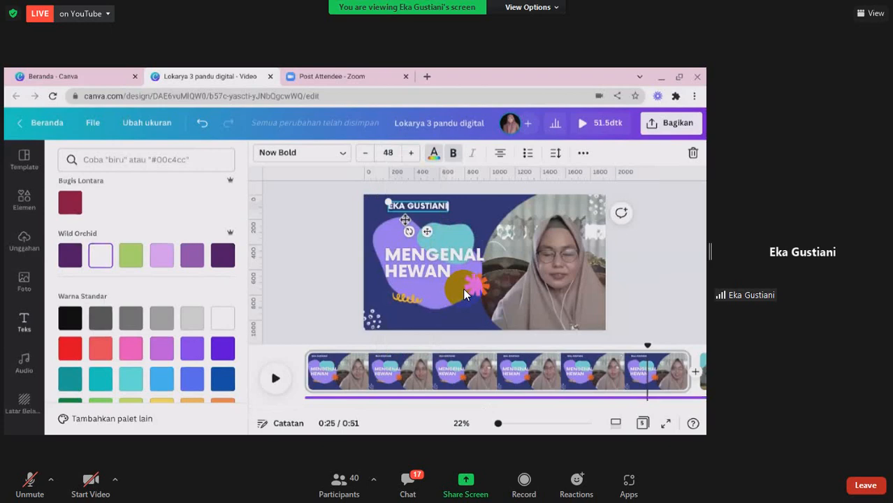
- Scale the presenter's name up to a font size of about 64.1 and place it below the "MENGENAL HEWAN" title
left_click_drag(388, 203, 364, 206)
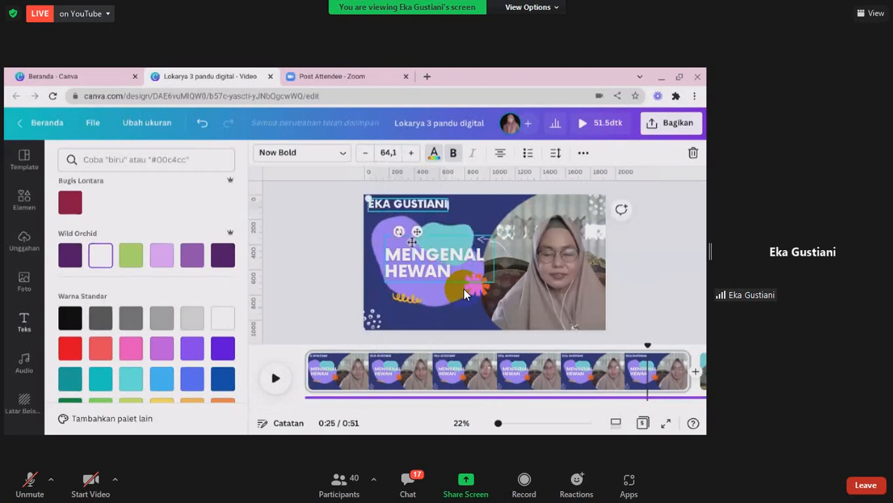
left_click_drag(417, 232, 454, 381)
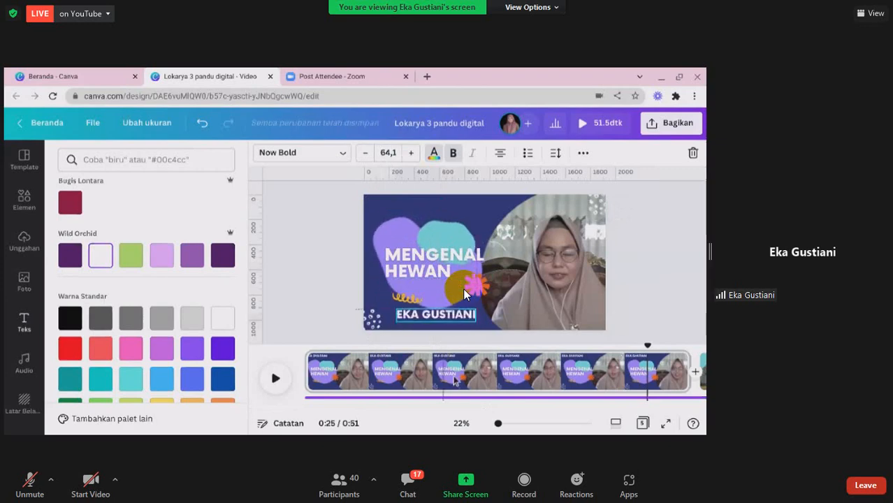
left_click(702, 281)
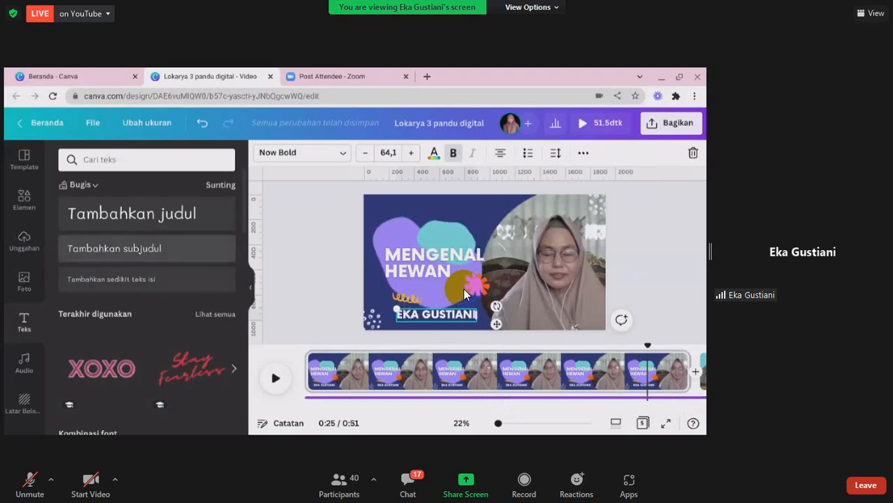
- Search the design elements for "hewan"
left_click(24, 200)
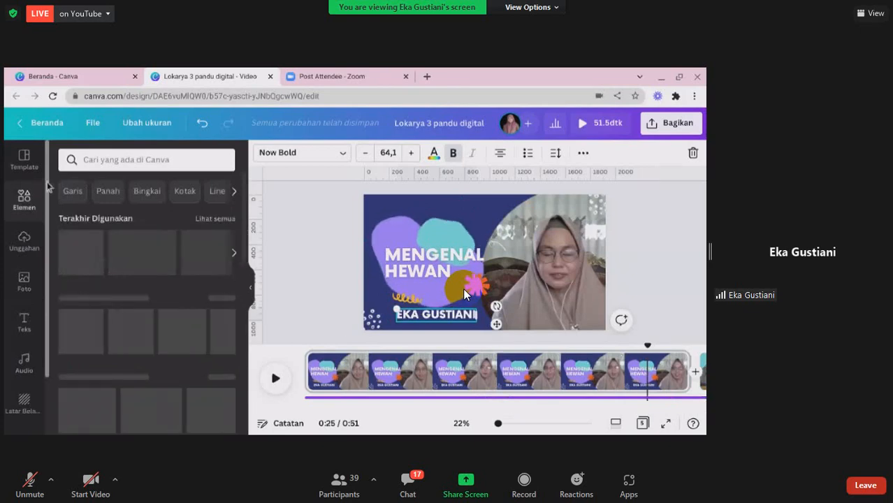
left_click(91, 159)
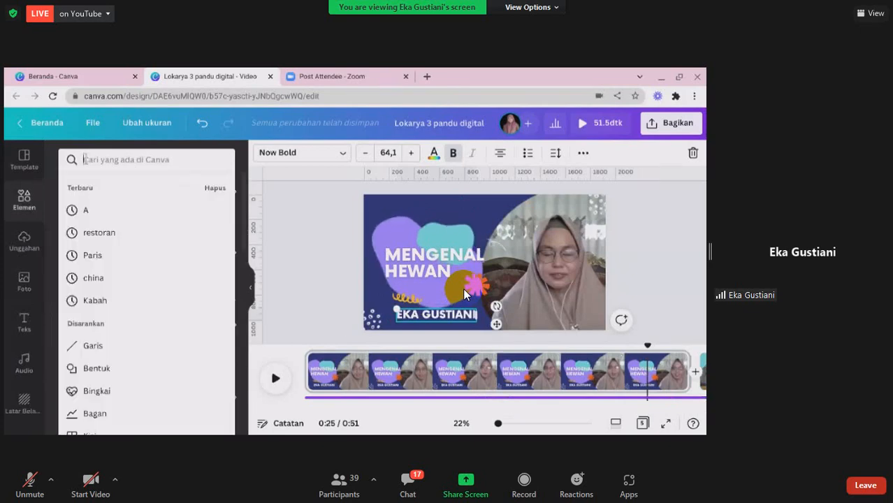
type("hew")
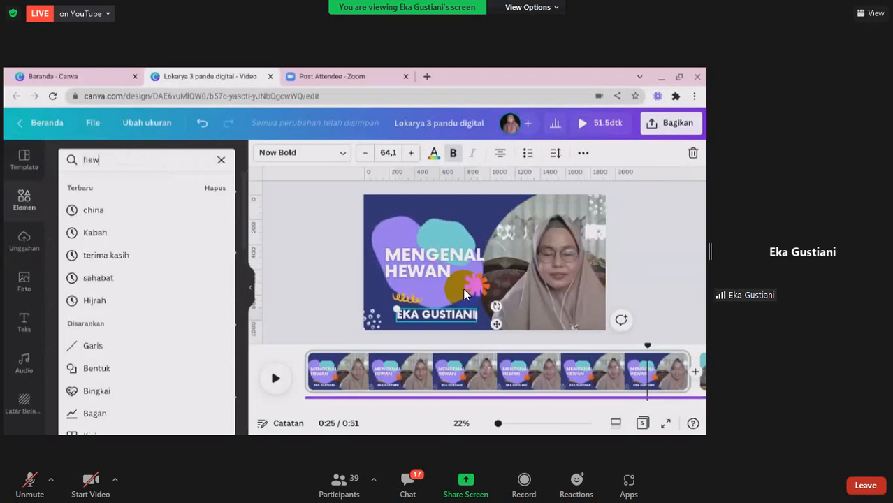
type("an")
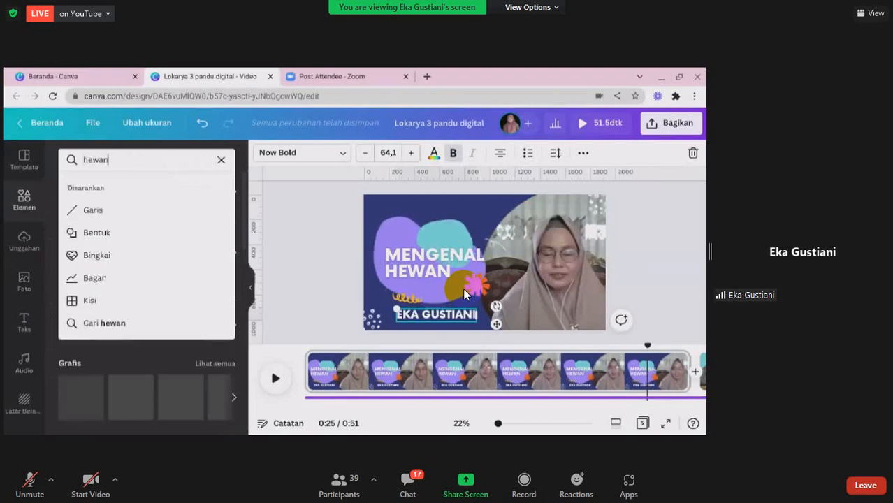
key("Return")
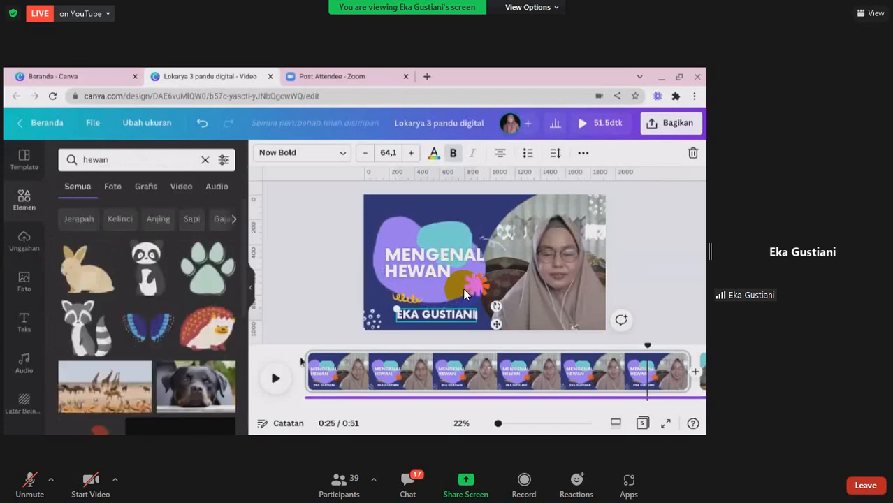
- Restrict the "hewan" results to graphics (Grafis) and examine the available animal illustrations
scroll(164, 362, "down", 1)
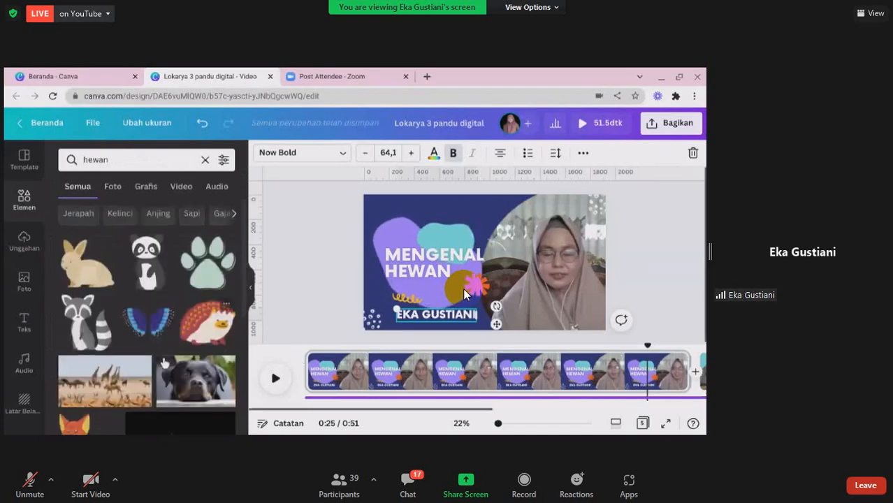
left_click(114, 186)
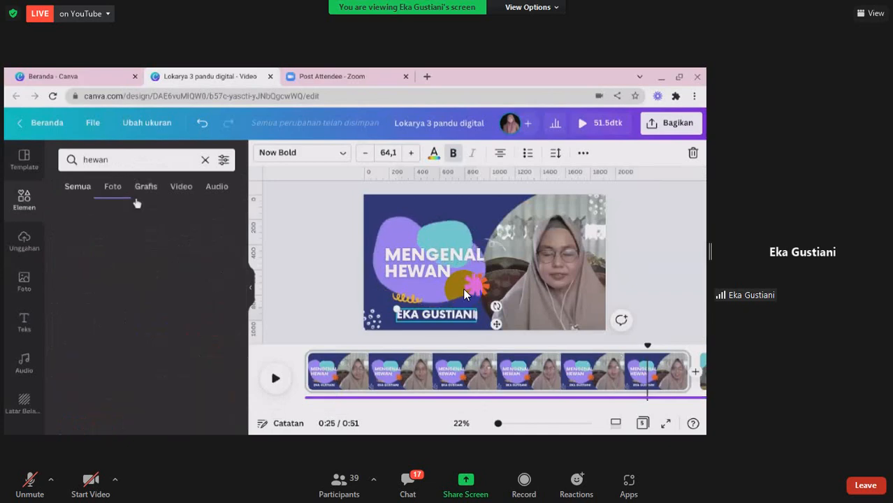
left_click(137, 201)
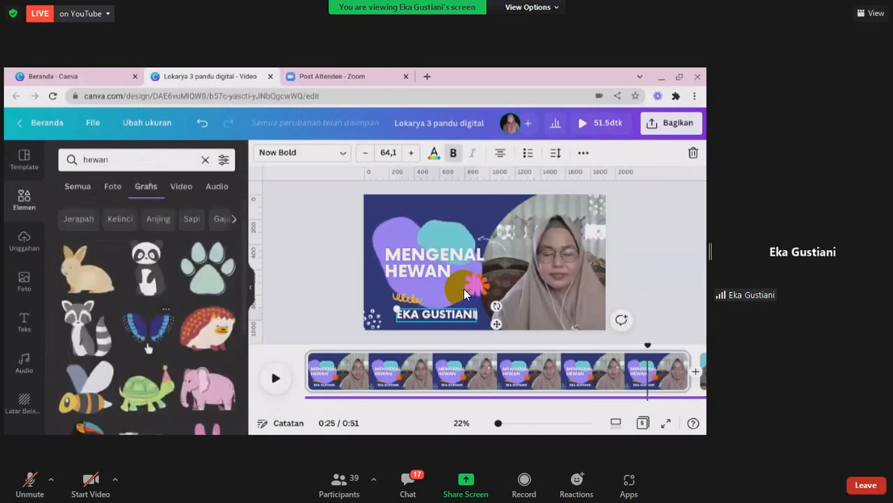
scroll(148, 348, "down", 1)
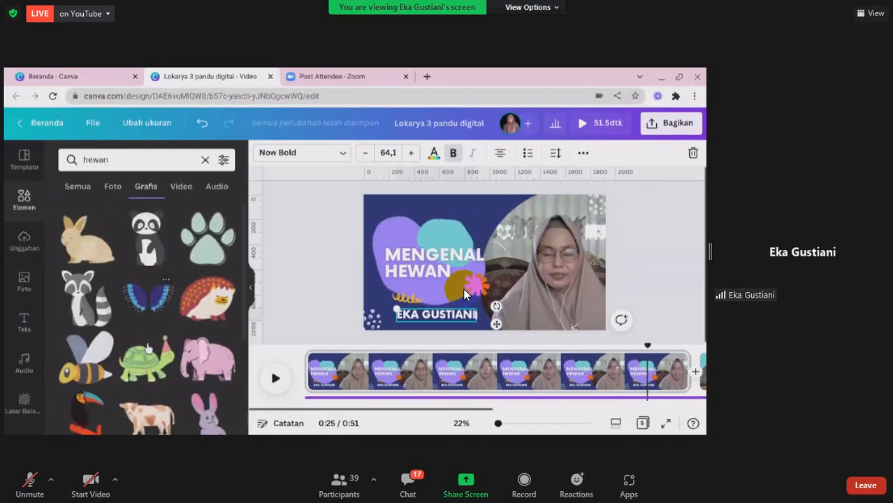
scroll(148, 348, "down", 3)
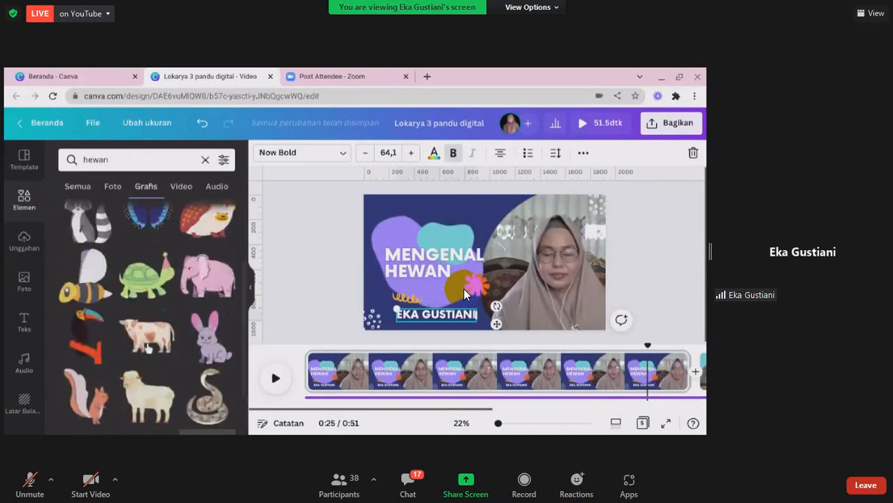
scroll(148, 348, "down", 2)
scroll(148, 348, "down", 1)
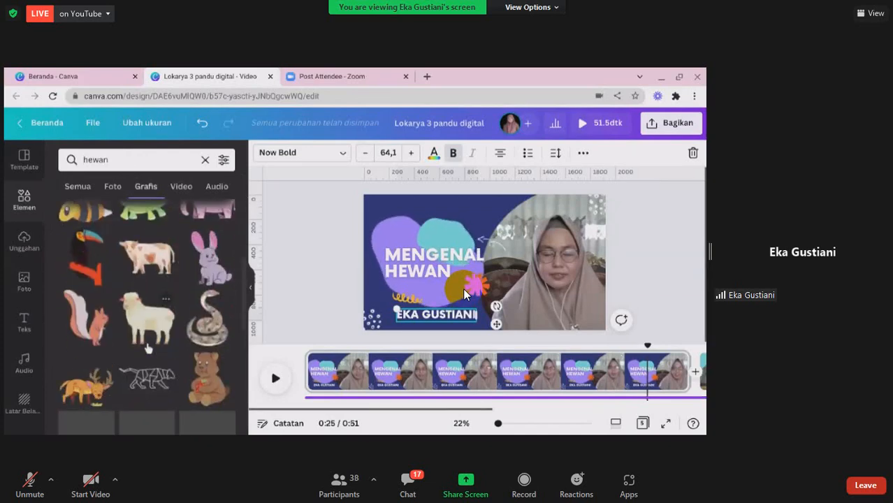
scroll(148, 348, "down", 2)
scroll(148, 348, "up", 4)
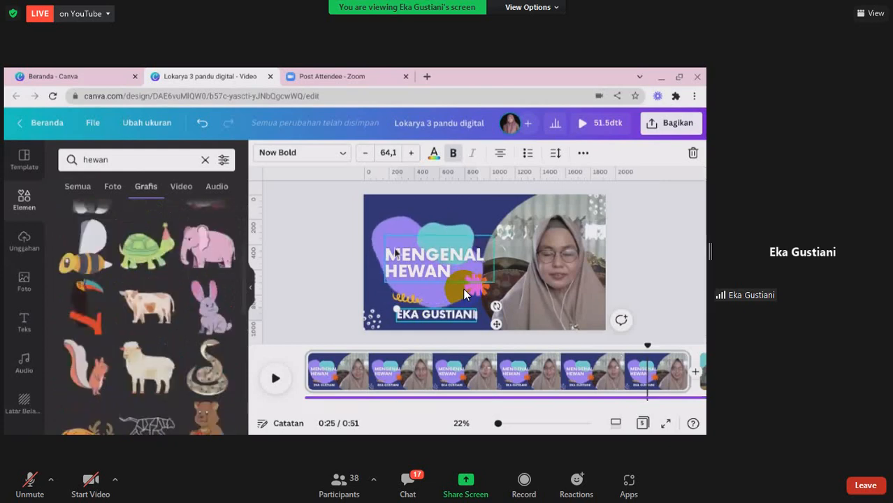
- Select the abstract purple and teal shape graphic behind the "MENGENAL HEWAN" title
left_click(464, 293)
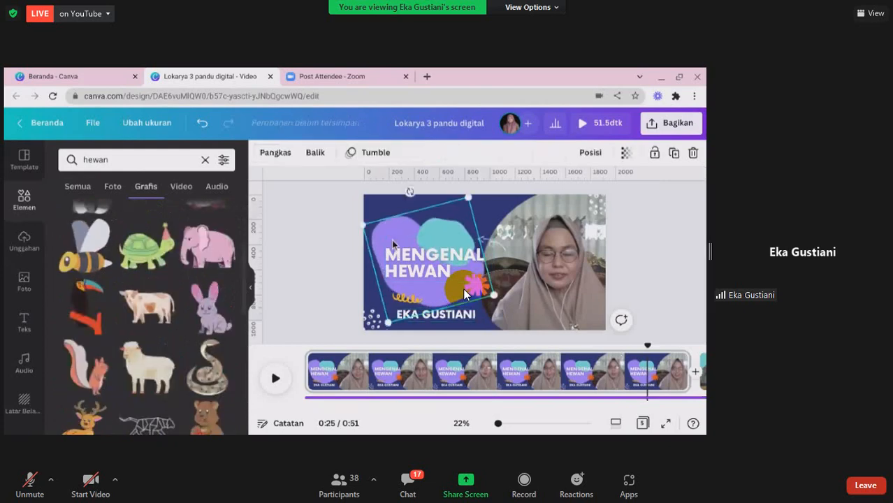